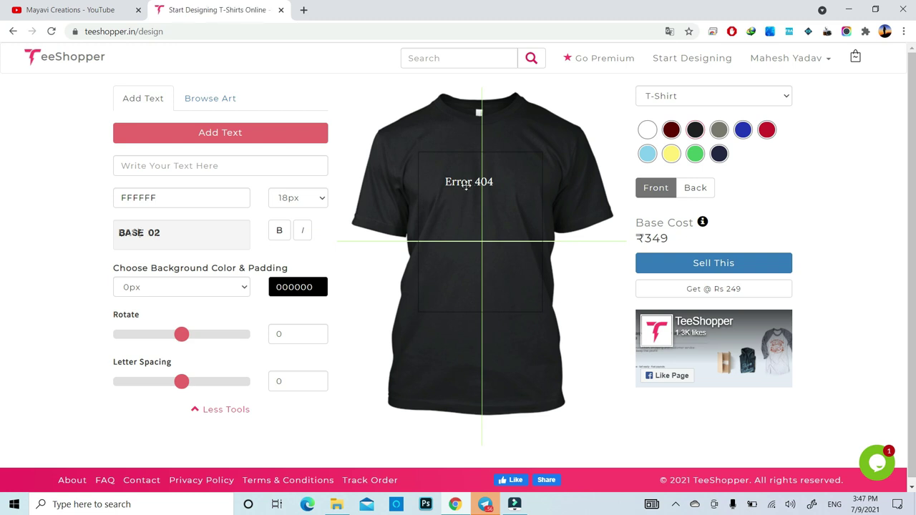
# Step: Set the "Error 404" text's font to 28 Days Later and its size to 32px
pyautogui.click(213, 229)
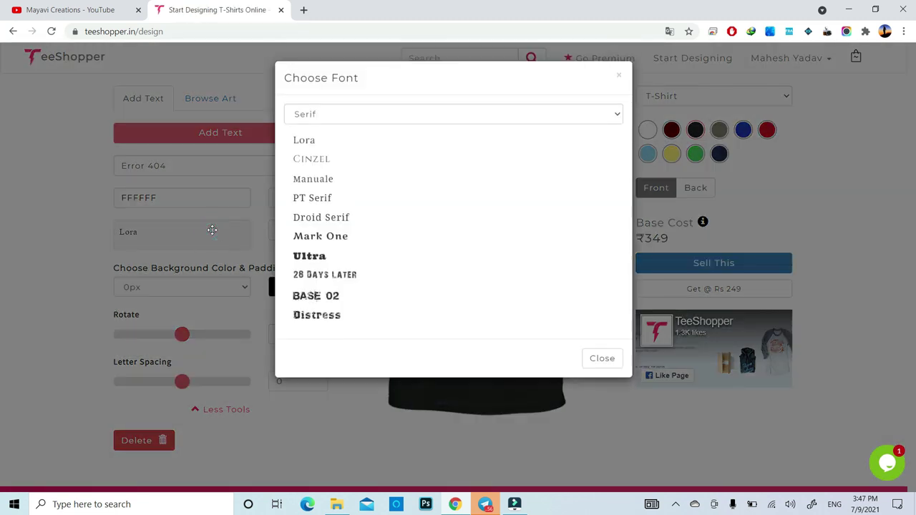
pyautogui.click(322, 274)
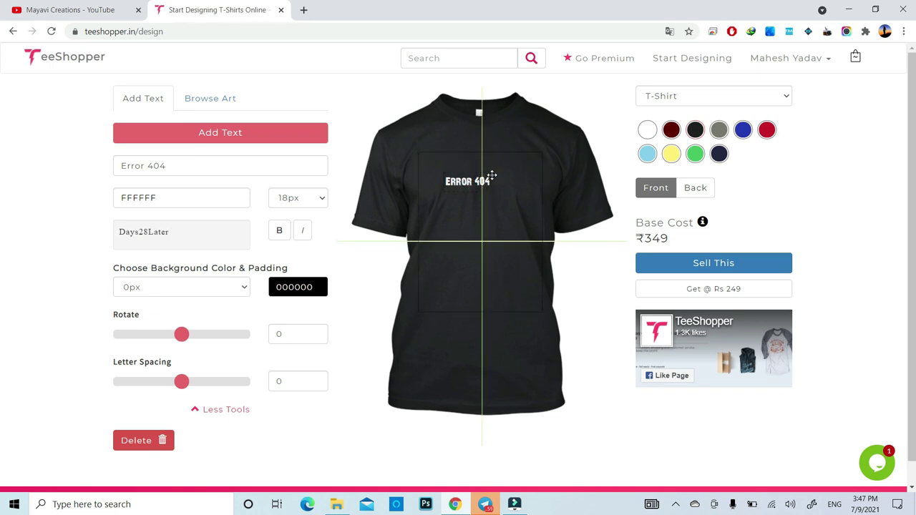
pyautogui.click(321, 201)
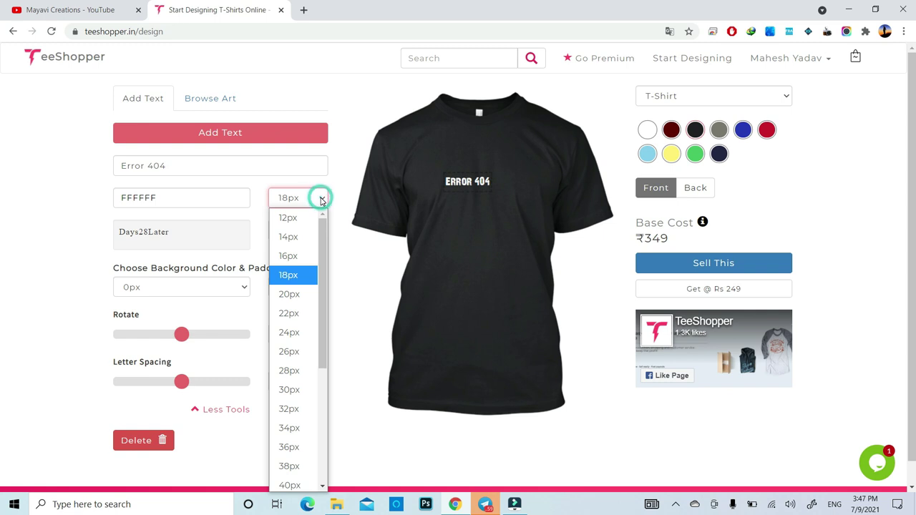
pyautogui.click(287, 408)
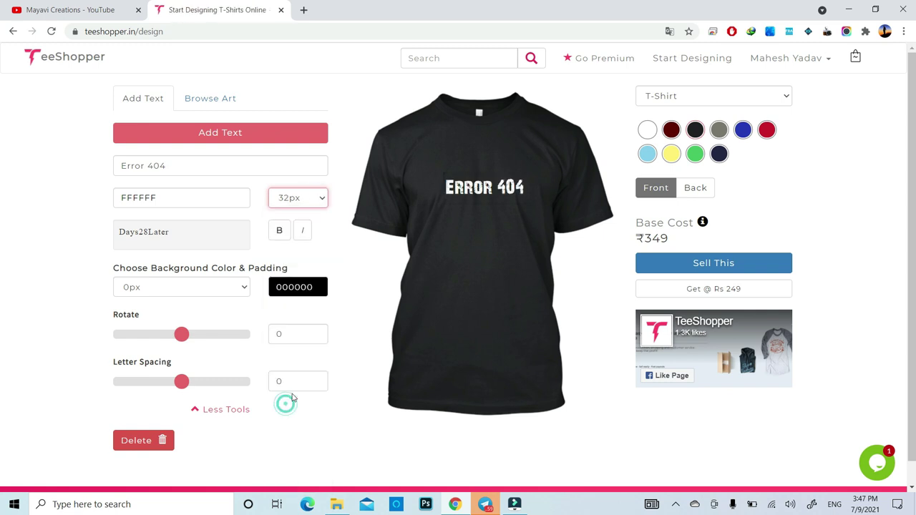
# Step: Move the "Error 404" text closer to the centre of the chest and check both the back and front of the shirt
pyautogui.click(468, 187)
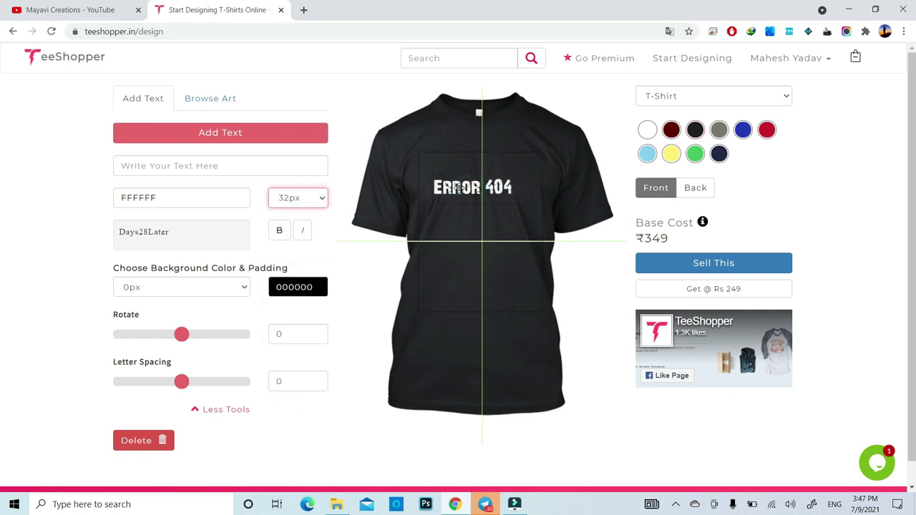
pyautogui.click(512, 298)
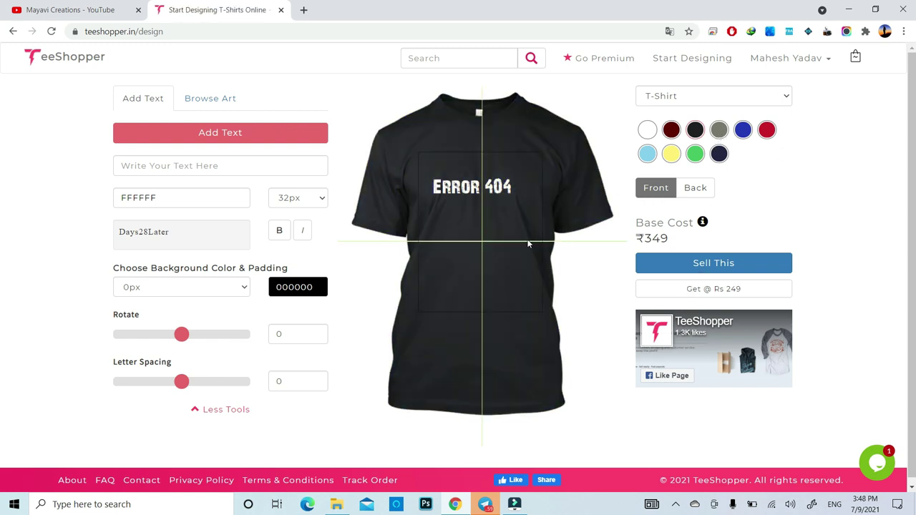
pyautogui.click(698, 193)
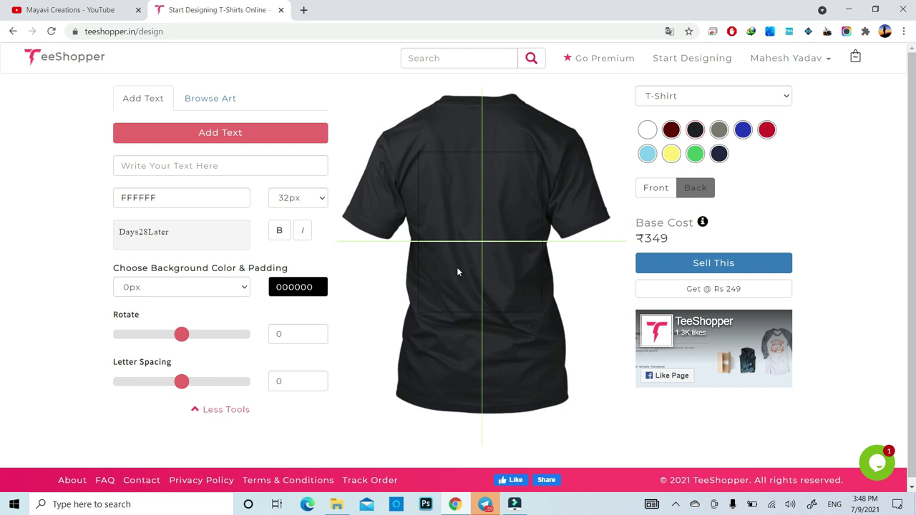
pyautogui.click(657, 189)
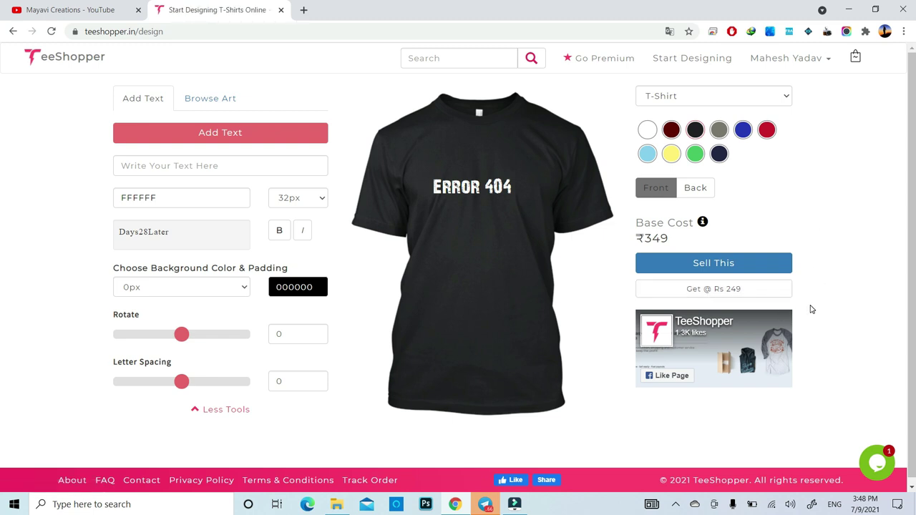
# Step: Open the product details for selling the shirt and examine the title, description, keyword, colour, URL and price fields
pyautogui.click(719, 264)
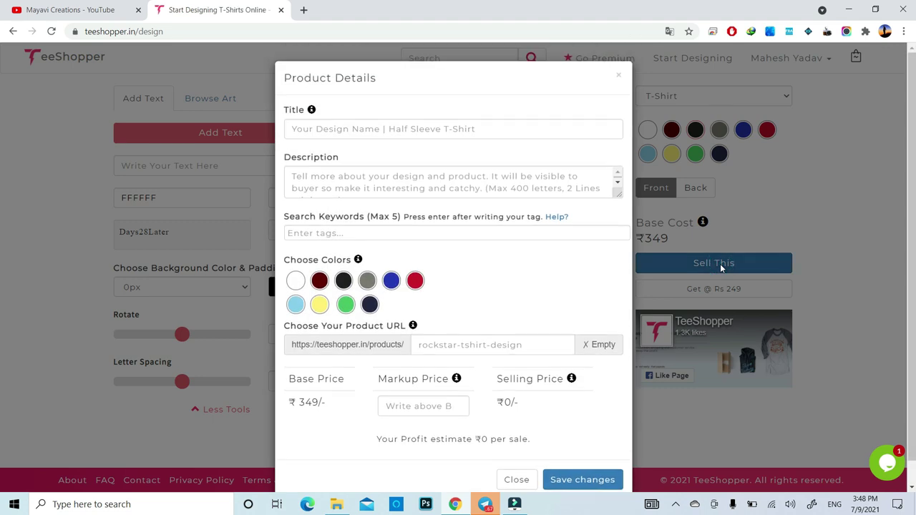
pyautogui.click(348, 128)
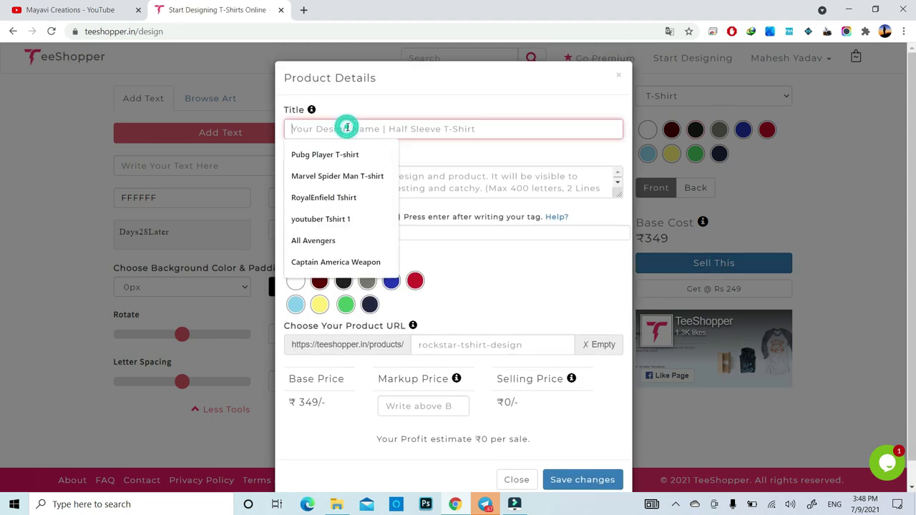
pyautogui.click(509, 156)
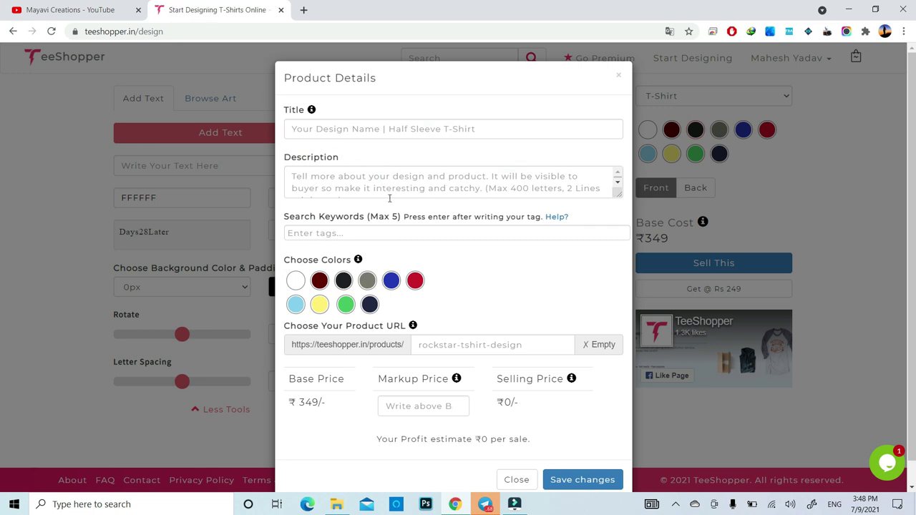
pyautogui.click(382, 234)
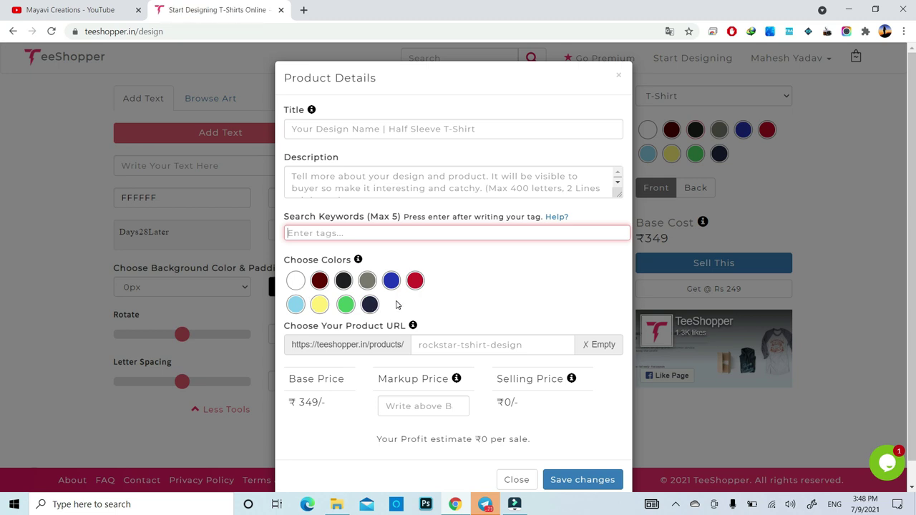
pyautogui.scroll(-1, 312, 392)
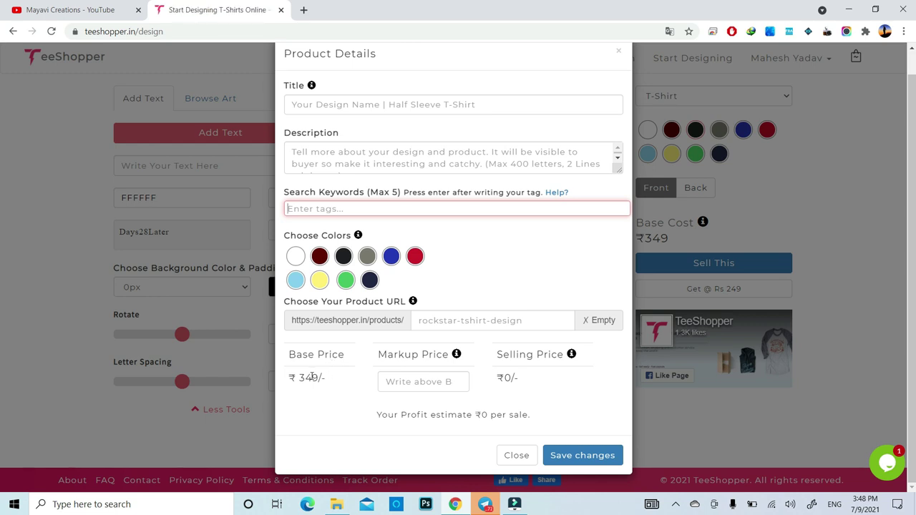
# Step: Try a markup price of 410 against the base price and close the product details without saving
pyautogui.moveTo(300, 378); pyautogui.dragTo(322, 379)
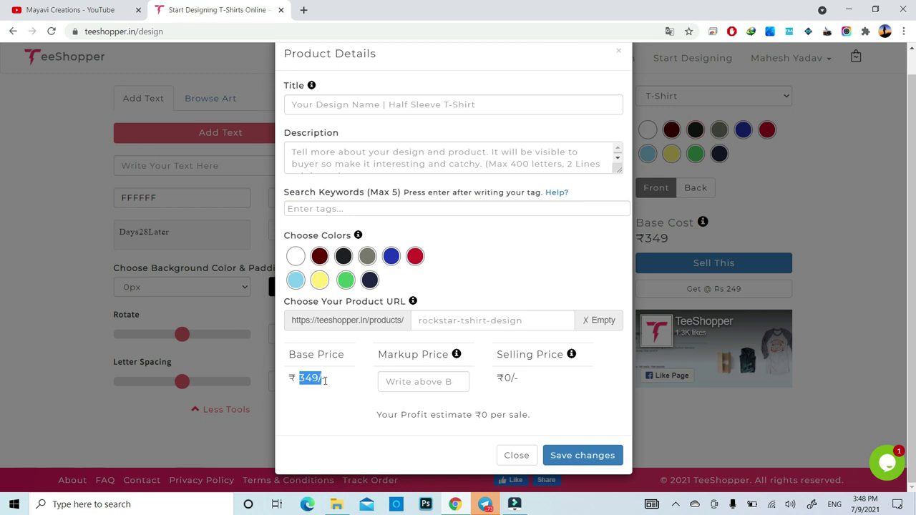
pyautogui.click(322, 386)
pyautogui.click(417, 382)
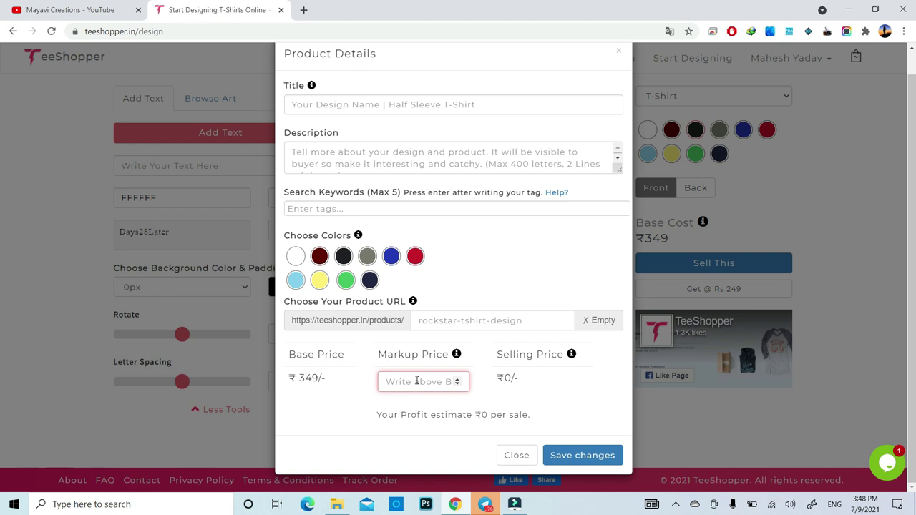
pyautogui.write('410')
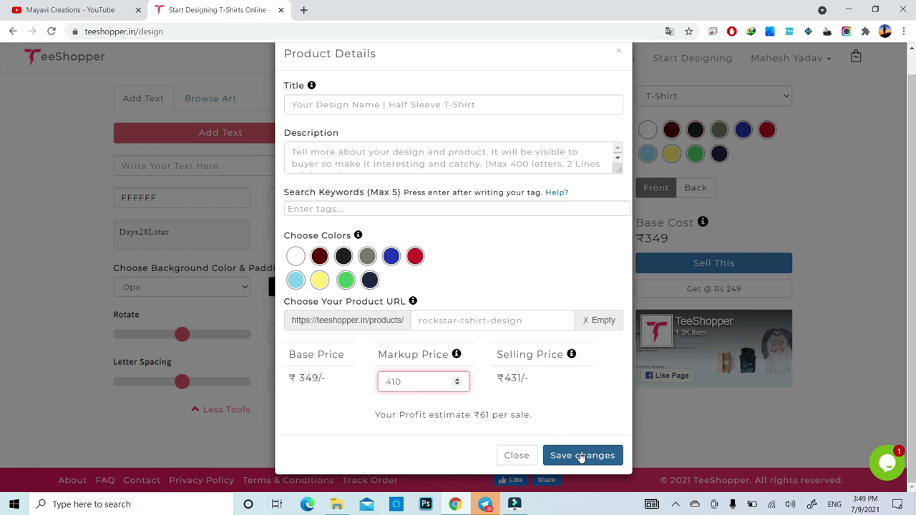
pyautogui.click(515, 455)
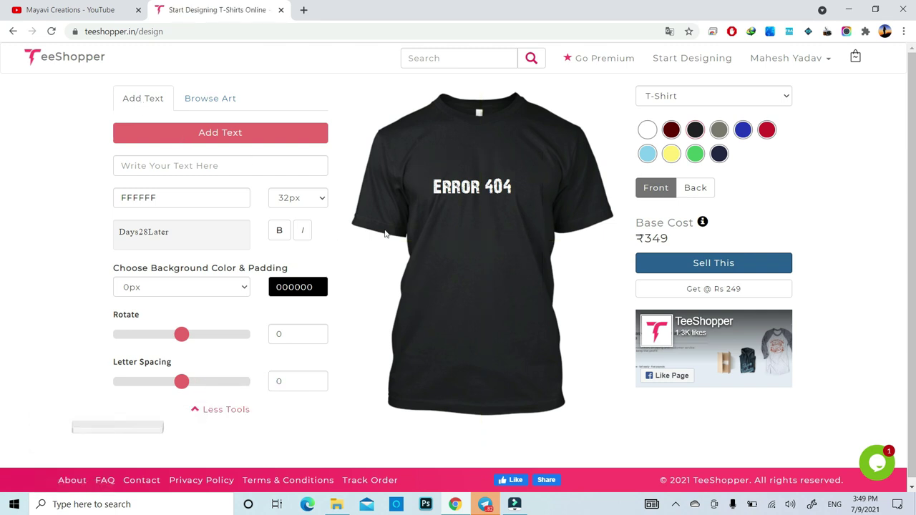
# Step: Show the shirt designer's artwork upload options and open pngegg.com in a new browser tab
pyautogui.click(204, 98)
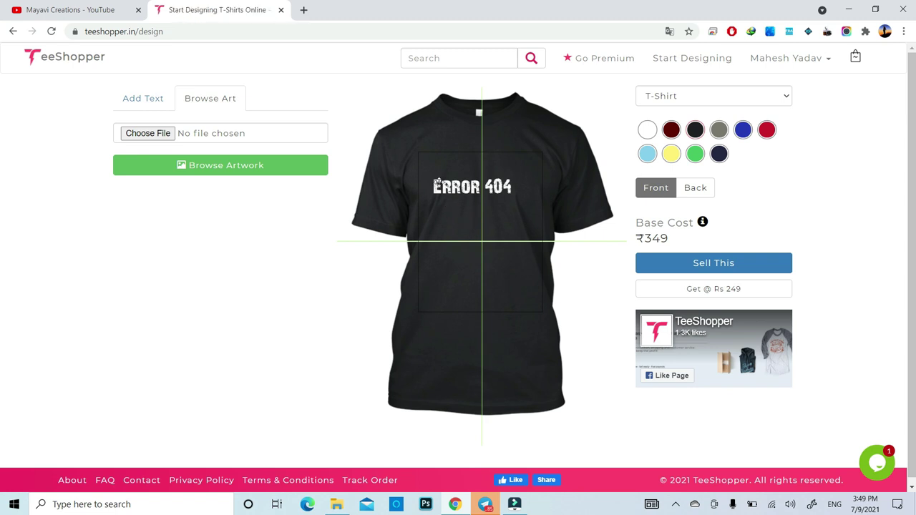
pyautogui.click(304, 10)
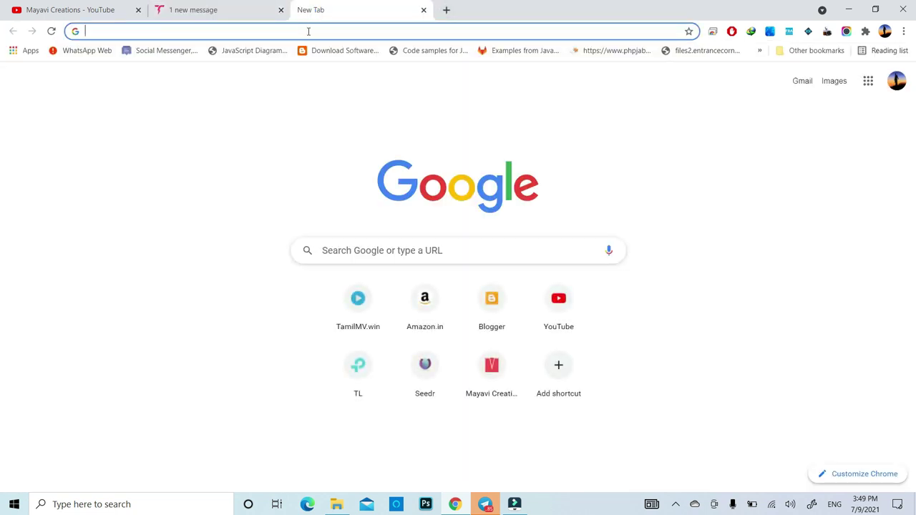
pyautogui.write('png')
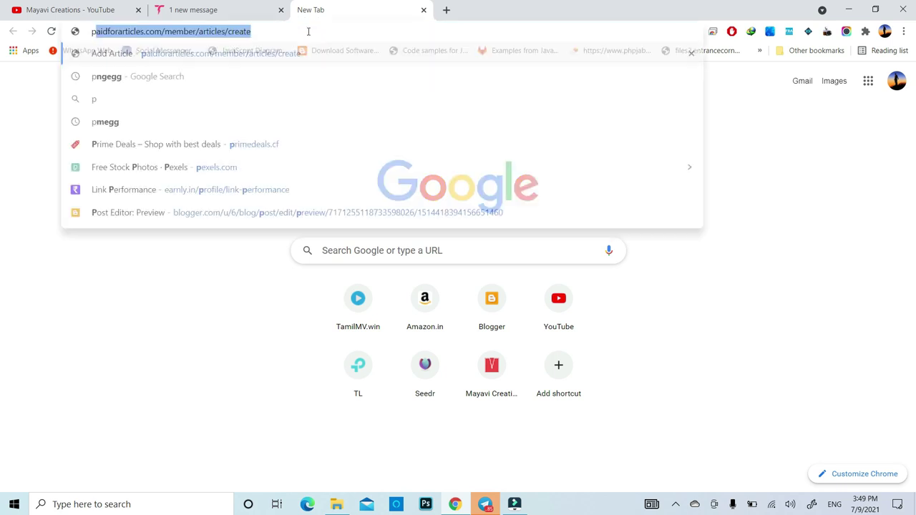
pyautogui.write('egg')
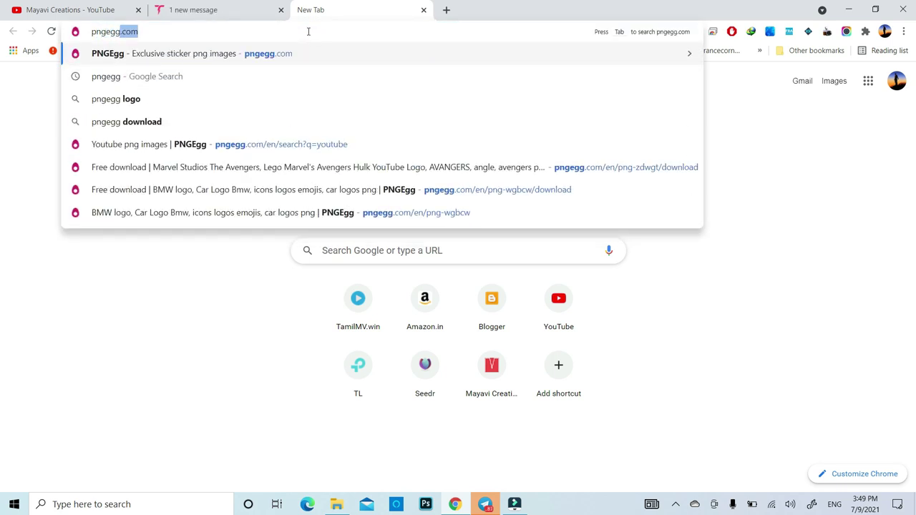
pyautogui.press('Return')
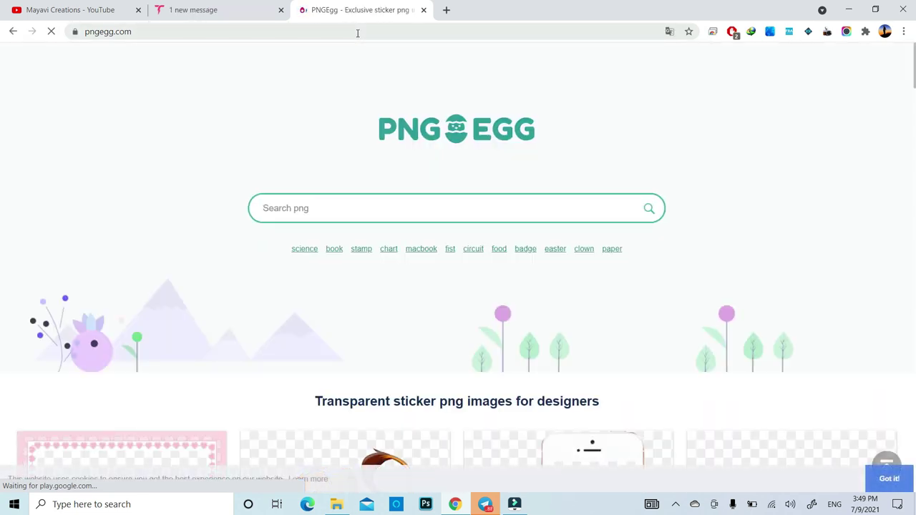
# Step: Browse the transparent PNG images on the PNGEgg home page for artwork suited to the shirt
pyautogui.scroll(-2, 499, 258)
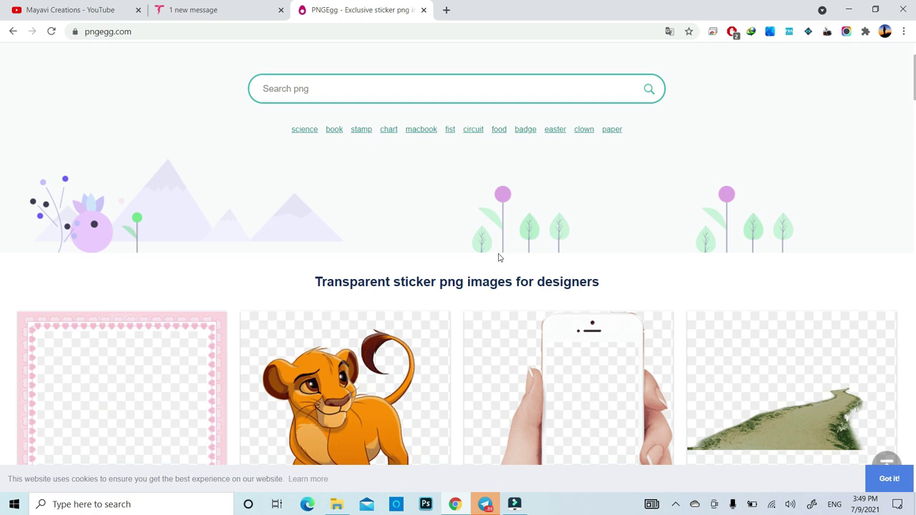
pyautogui.scroll(-1, 458, 282)
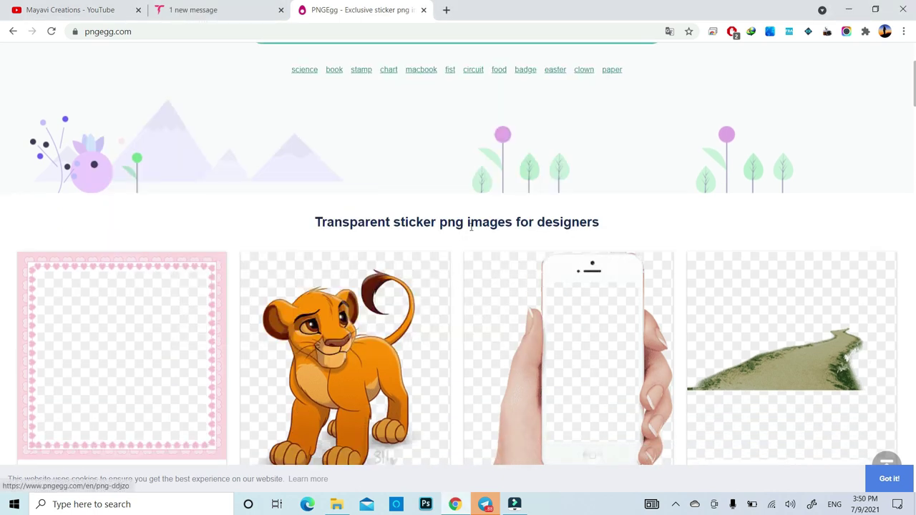
pyautogui.scroll(-2, 630, 259)
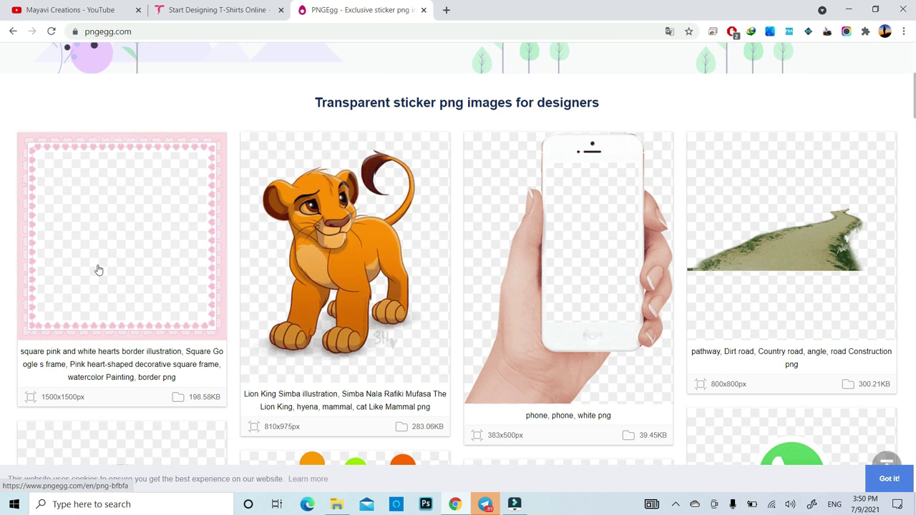
pyautogui.click(208, 12)
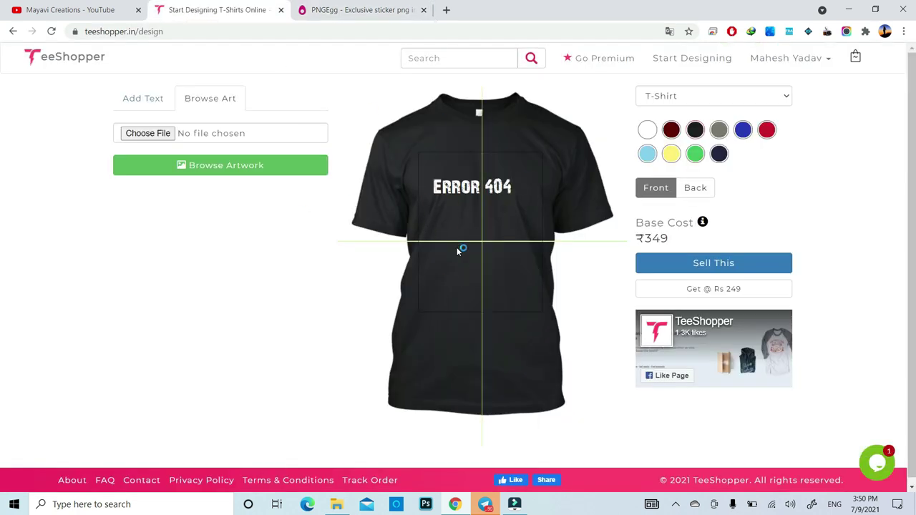
pyautogui.click(350, 10)
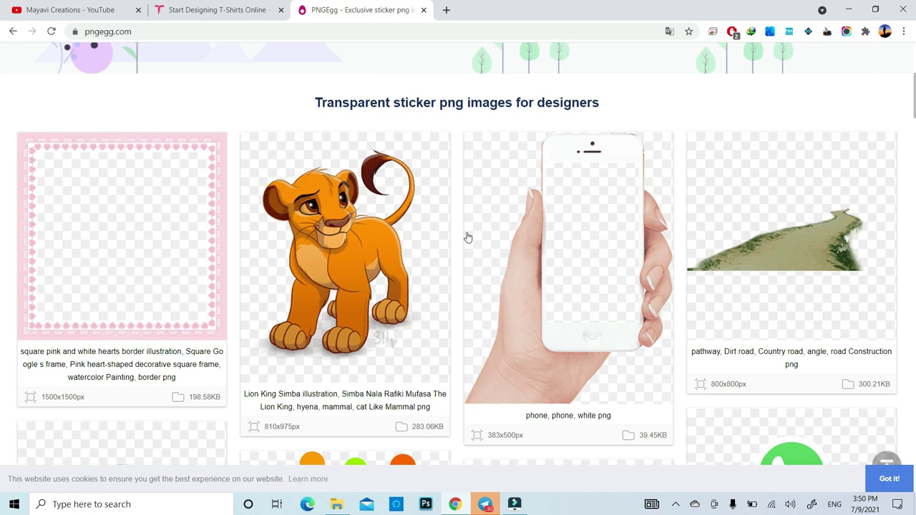
pyautogui.scroll(-3, 469, 234)
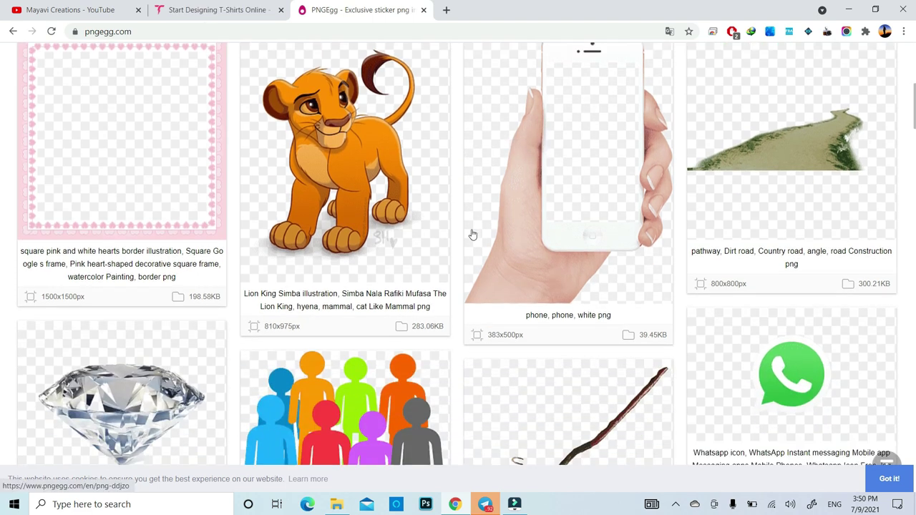
pyautogui.scroll(-3, 469, 235)
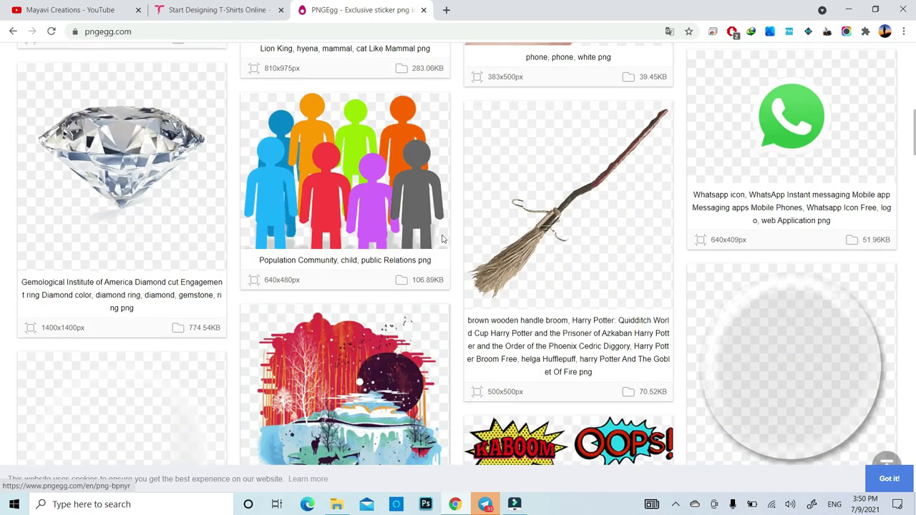
pyautogui.scroll(-6, 448, 261)
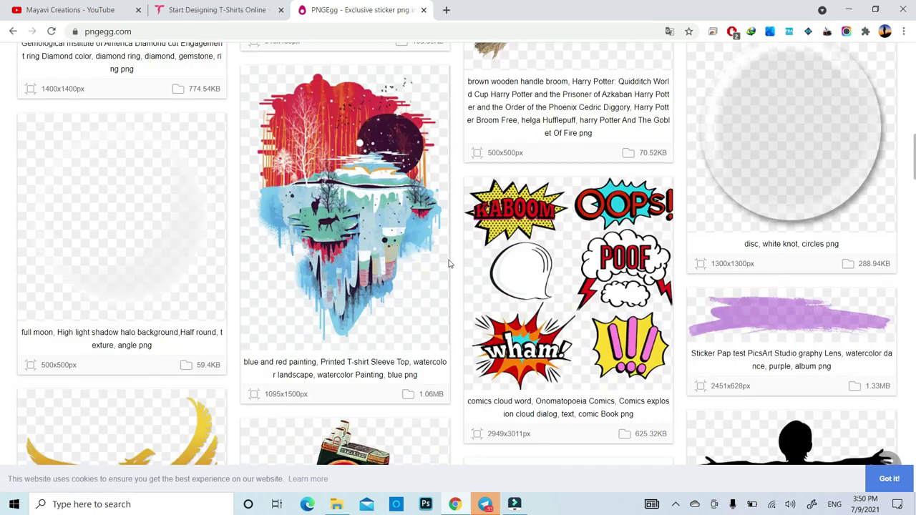
pyautogui.scroll(-2, 431, 262)
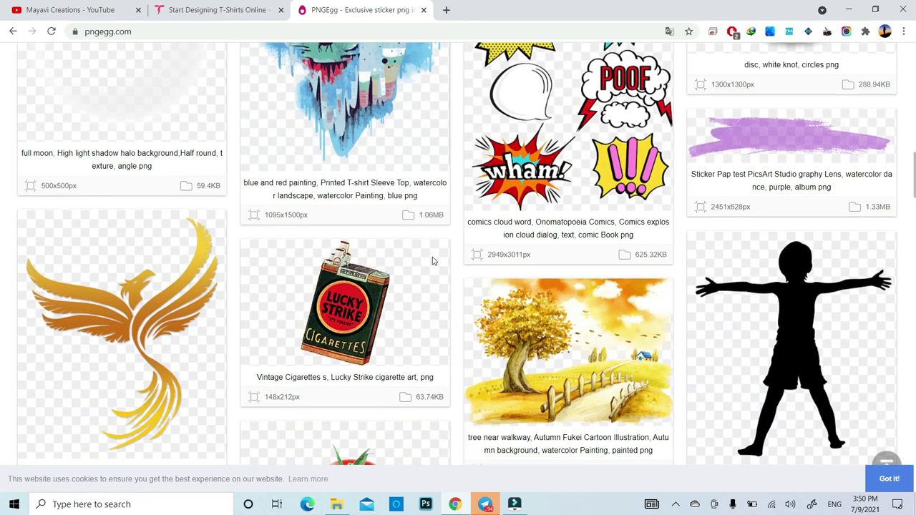
# Step: Open the orange and yellow phoenix illustration and download its PNG file for free
pyautogui.click(151, 184)
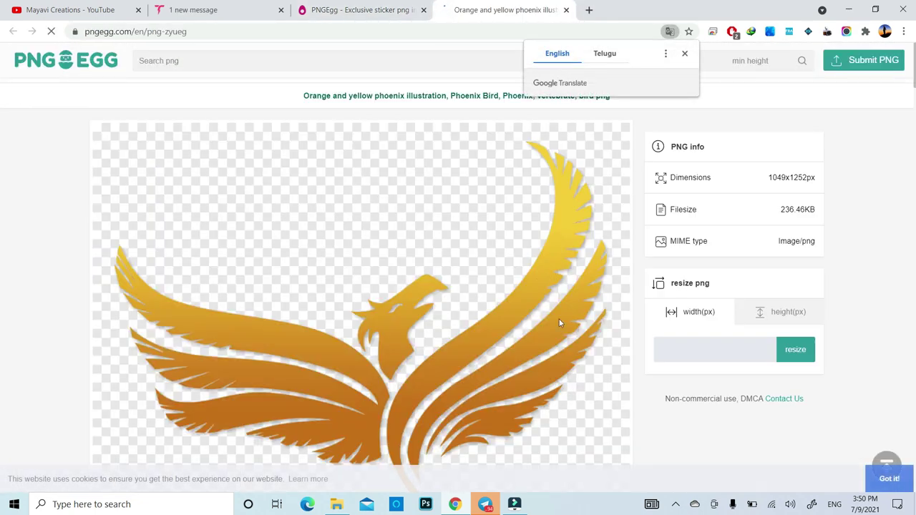
pyautogui.scroll(-5, 531, 278)
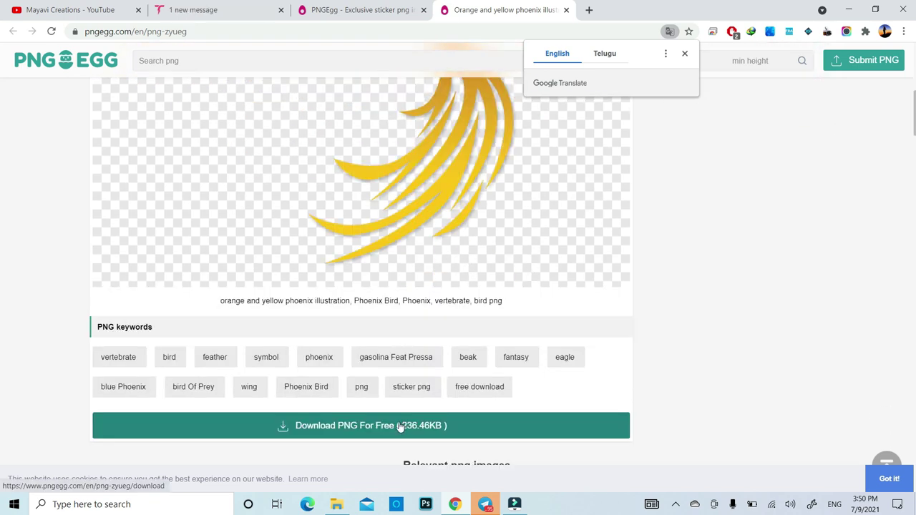
pyautogui.click(411, 427)
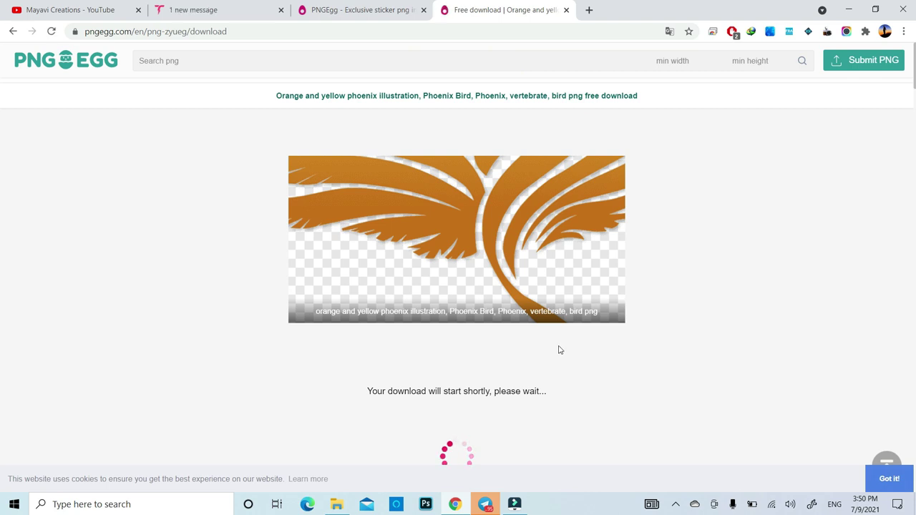
pyautogui.scroll(-2, 501, 379)
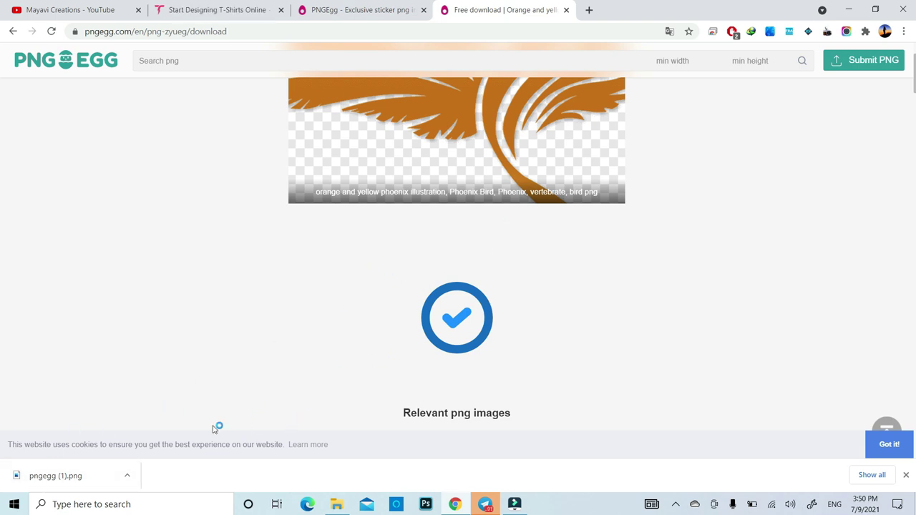
# Step: Return to the TeeShopper designer and delete the "Error 404" text from the shirt's front
pyautogui.click(222, 7)
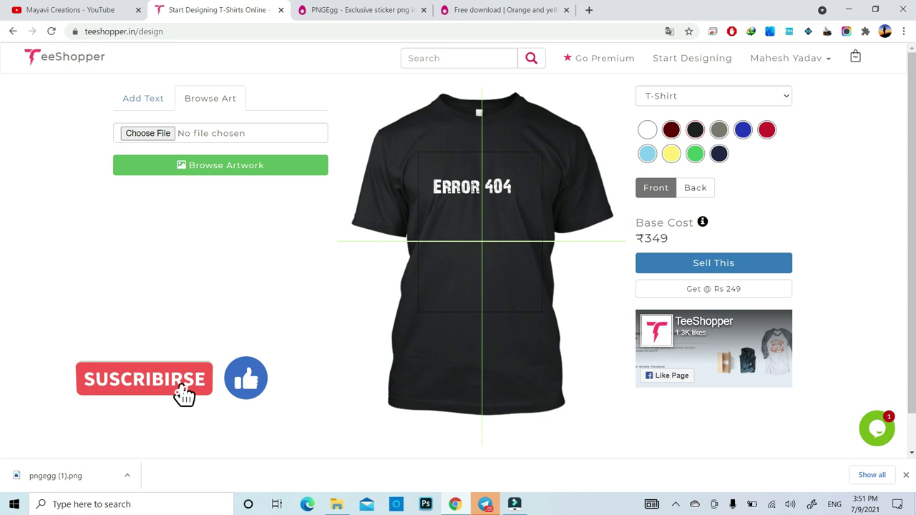
pyautogui.click(469, 187)
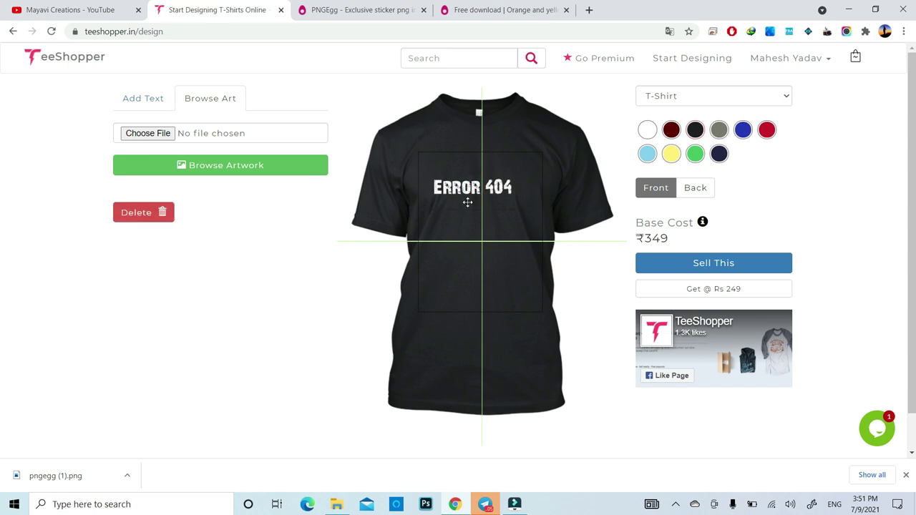
pyautogui.click(147, 213)
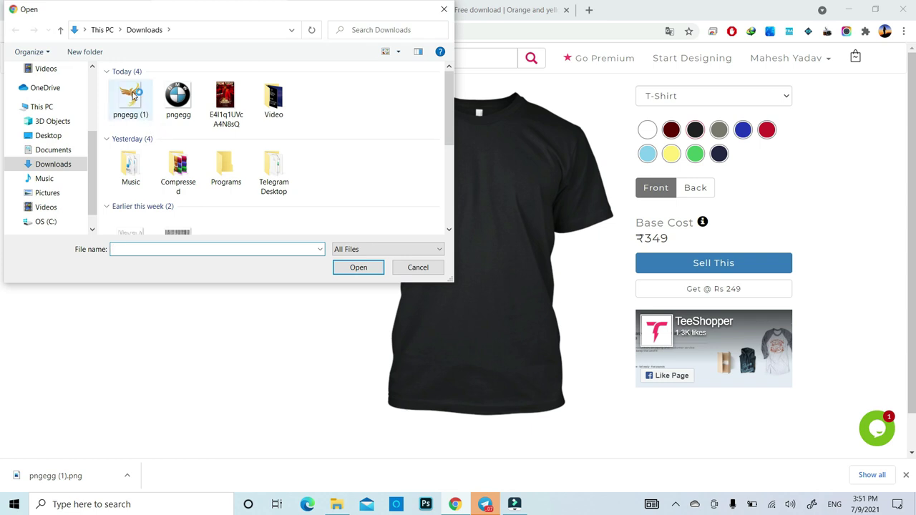
# Step: Upload the downloaded phoenix image pngegg (1) as artwork and move it to the middle of the shirt's chest
pyautogui.click(131, 96)
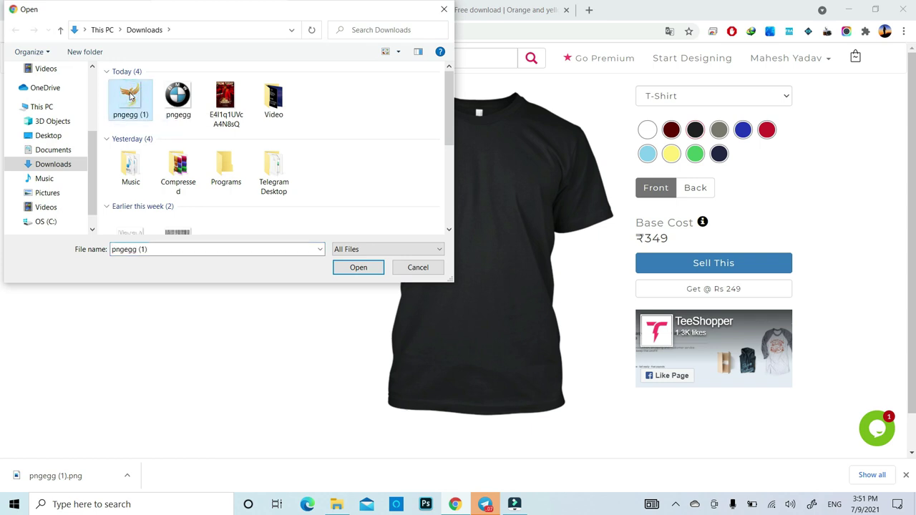
pyautogui.click(352, 267)
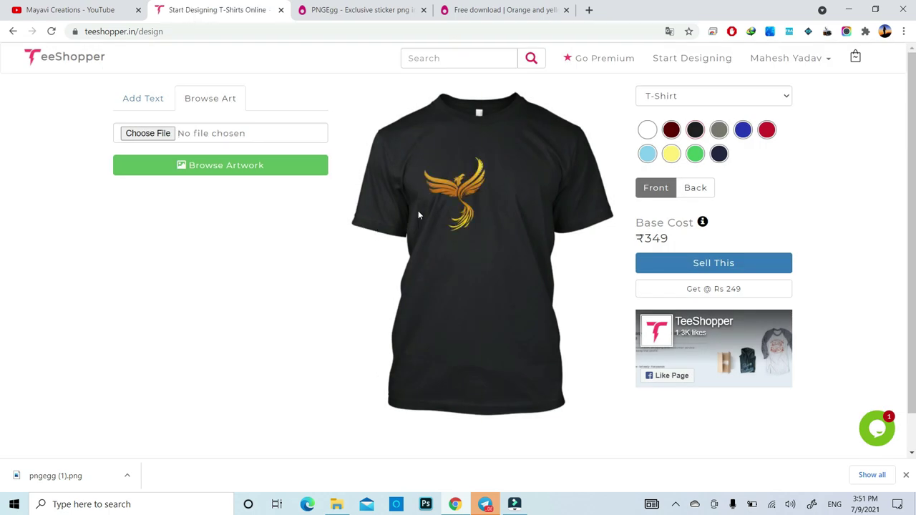
pyautogui.moveTo(458, 192); pyautogui.dragTo(480, 205)
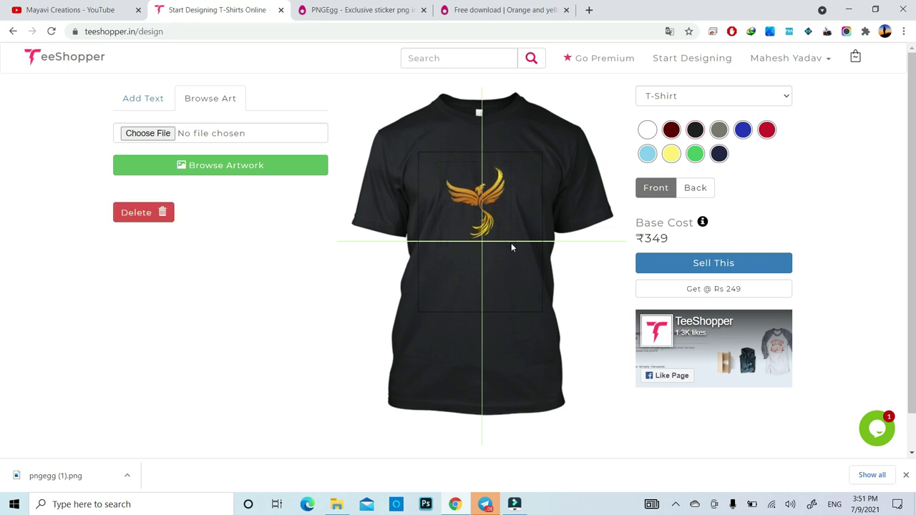
# Step: Enlarge the phoenix artwork until it nearly fills the shirt's front print area
pyautogui.moveTo(511, 243); pyautogui.dragTo(542, 303)
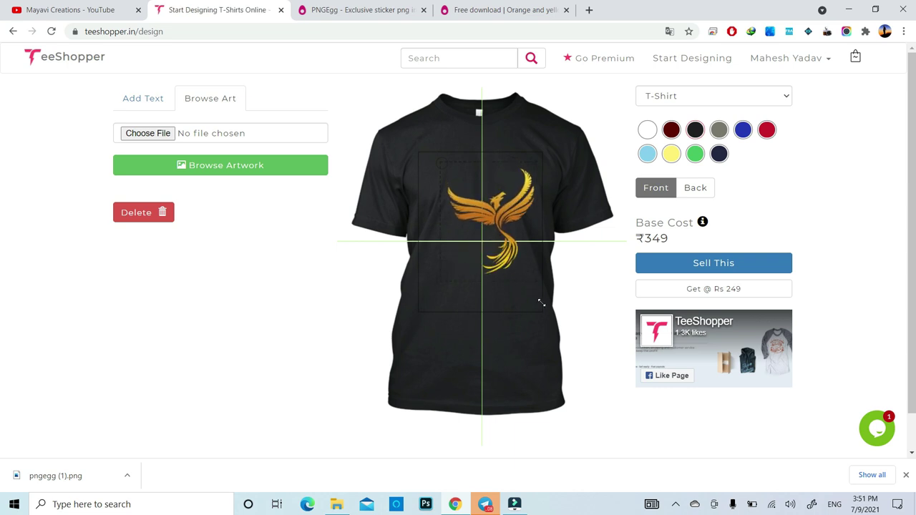
pyautogui.click(508, 295)
pyautogui.click(479, 251)
pyautogui.moveTo(442, 279); pyautogui.dragTo(423, 300)
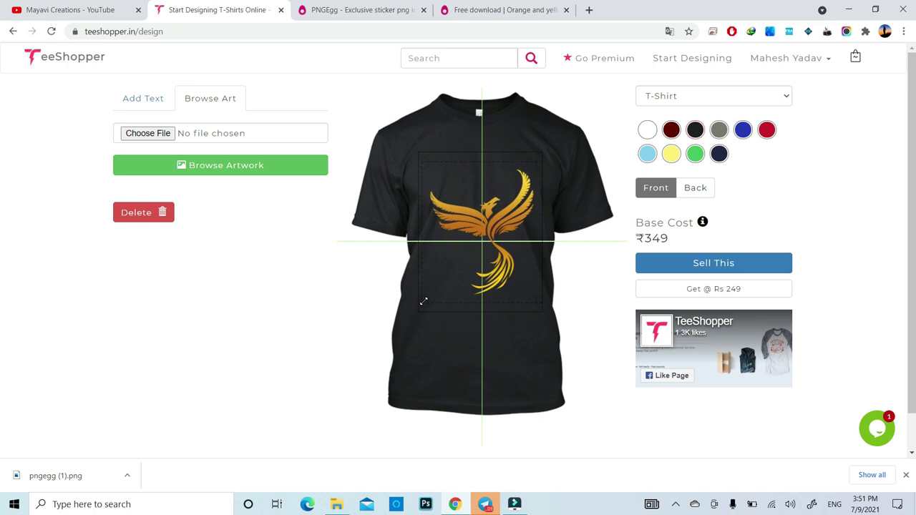
pyautogui.moveTo(460, 223); pyautogui.dragTo(458, 223)
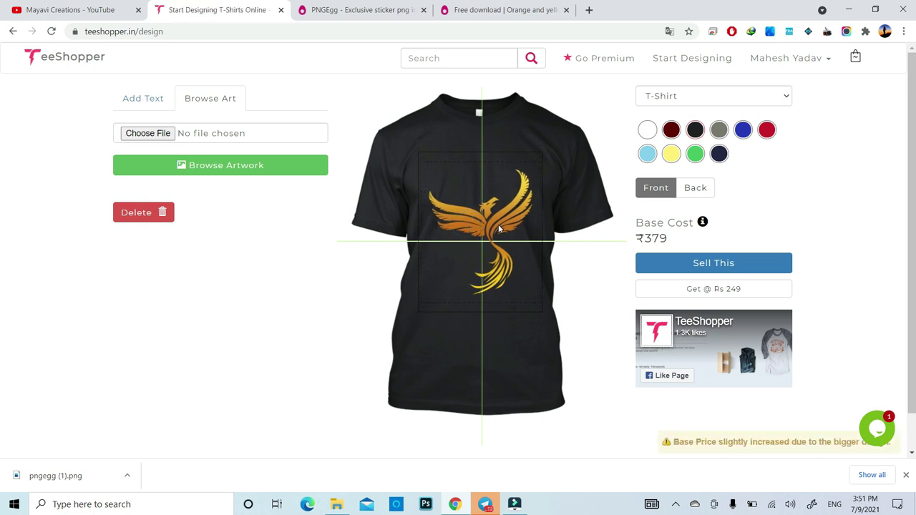
# Step: Shrink the phoenix artwork a little and centre it on the vertical guide in the upper print area
pyautogui.click(470, 216)
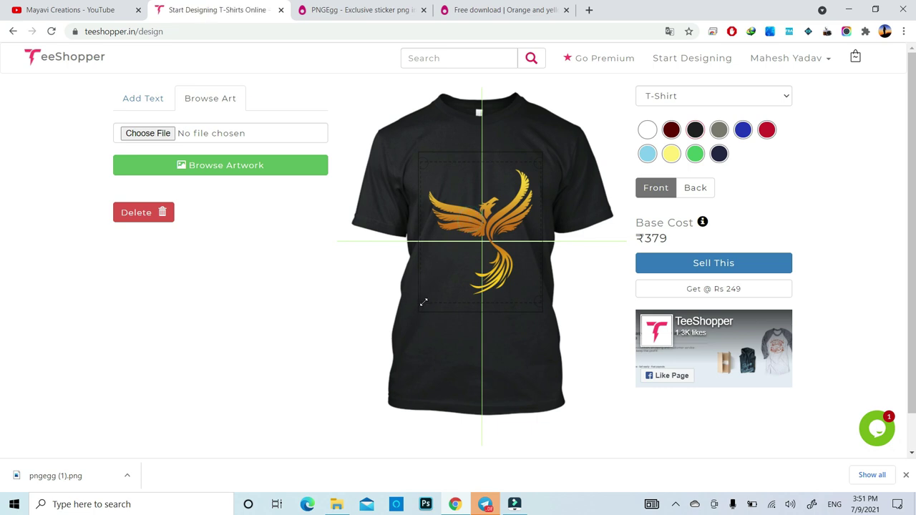
pyautogui.moveTo(423, 303); pyautogui.dragTo(454, 282)
pyautogui.click(487, 215)
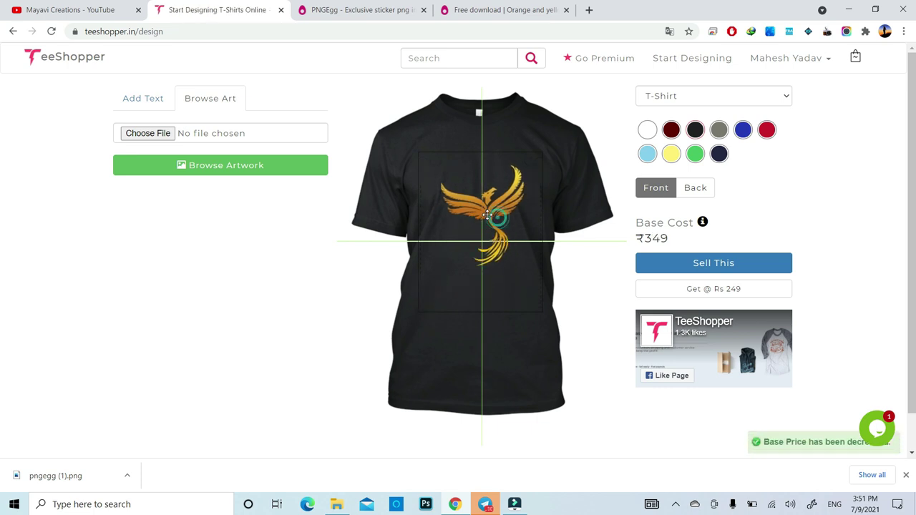
pyautogui.click(486, 216)
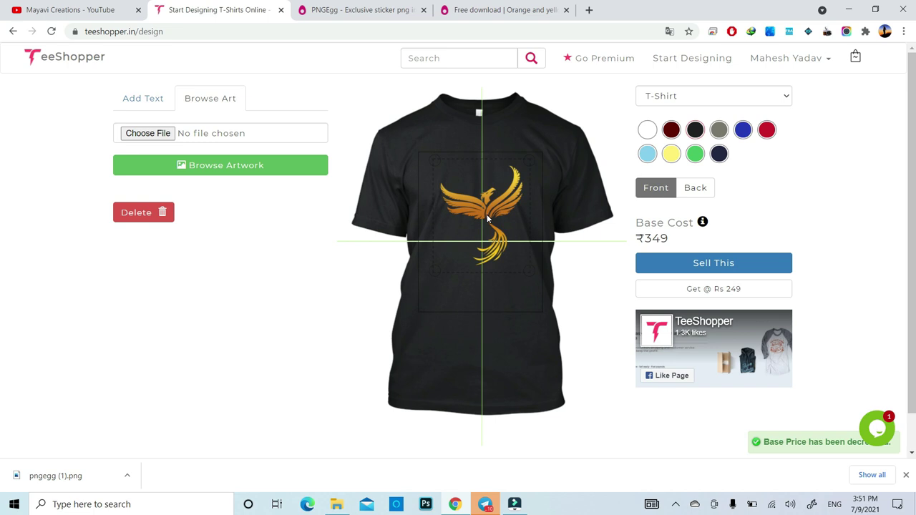
pyautogui.moveTo(483, 207); pyautogui.dragTo(475, 204)
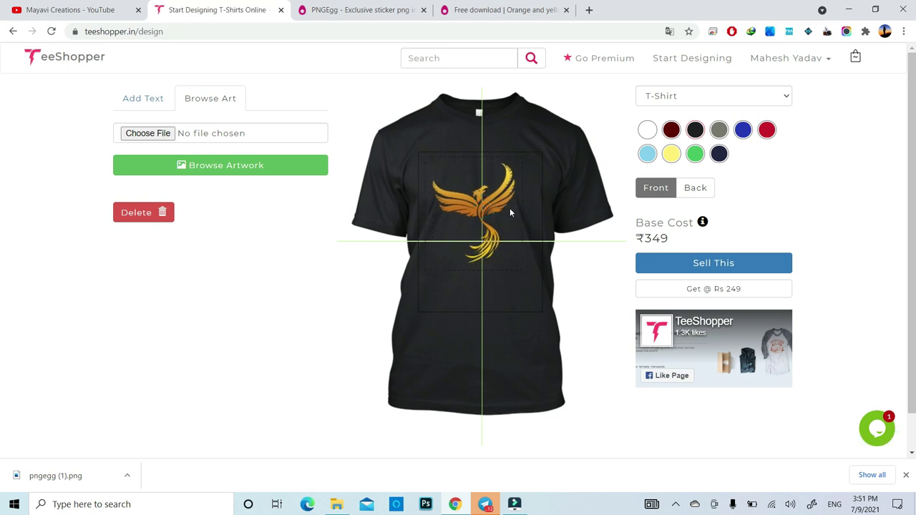
pyautogui.click(557, 274)
pyautogui.click(581, 312)
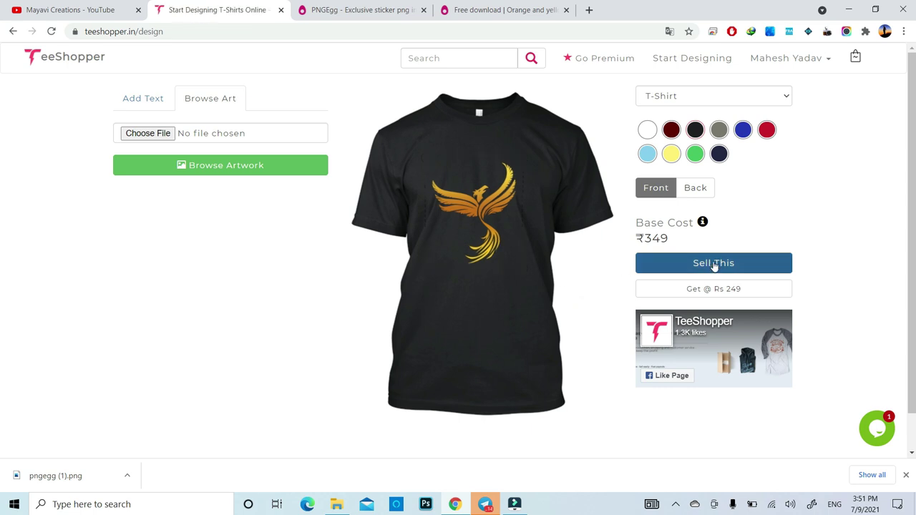
pyautogui.click(566, 342)
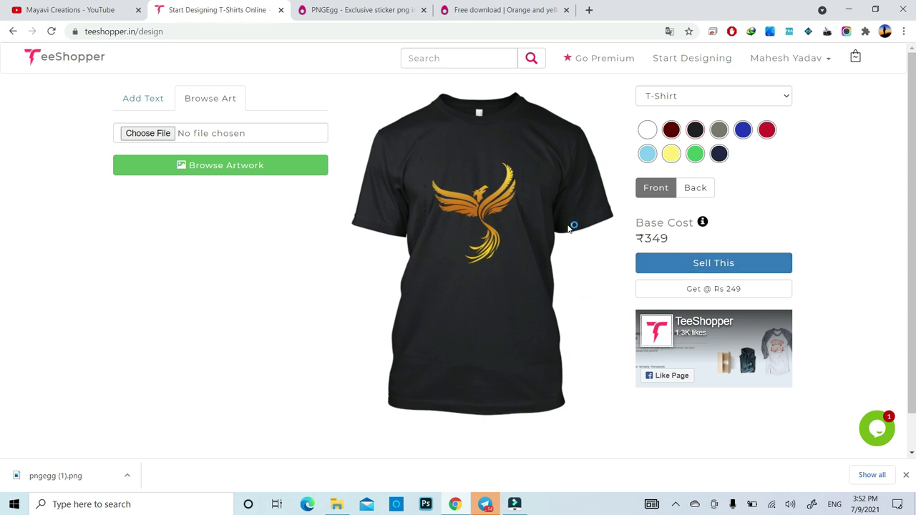
# Step: Start listing the shirt for sale and enter the product title "dragon T shirt 1"
pyautogui.click(719, 264)
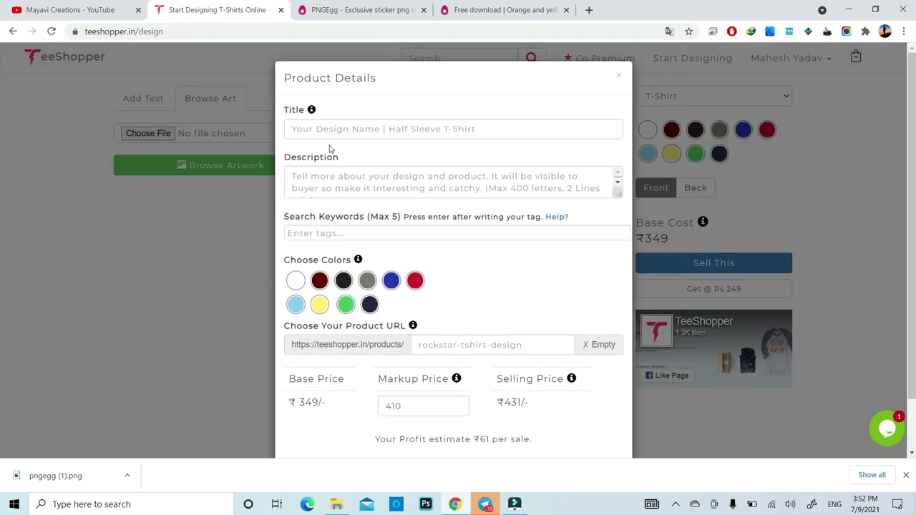
pyautogui.click(329, 128)
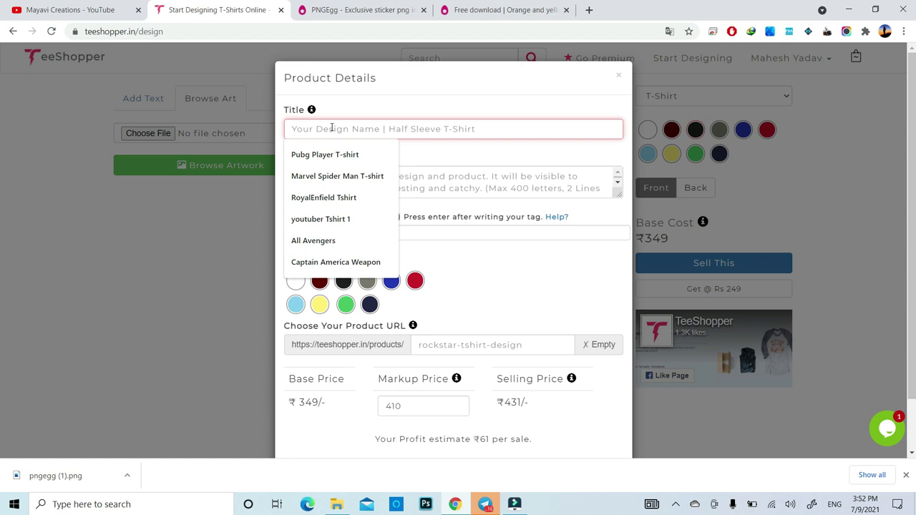
pyautogui.write('dragon T-shirt')
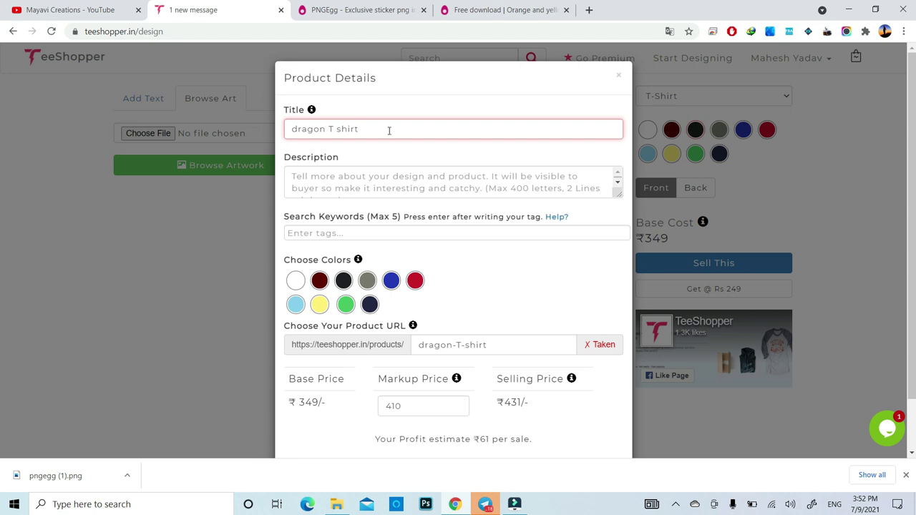
pyautogui.write('1')
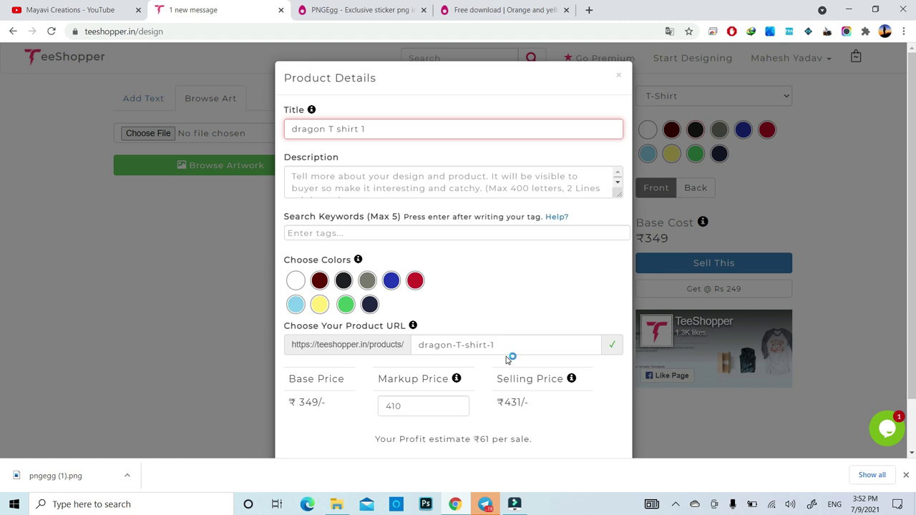
# Step: Copy the product title "dragon T shirt 1" into the description
pyautogui.scroll(-1, 512, 356)
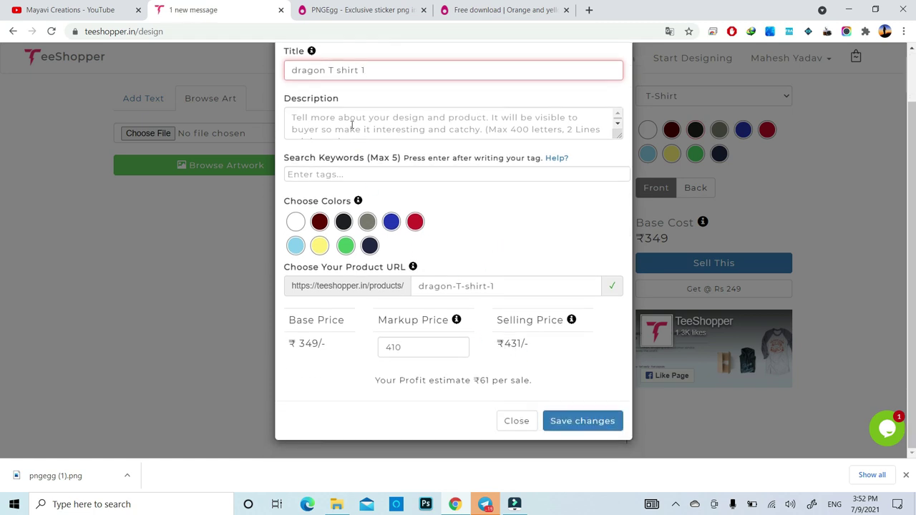
pyautogui.tripleClick(385, 62)
pyautogui.hotkey('ctrl', 'c')
pyautogui.click(342, 118)
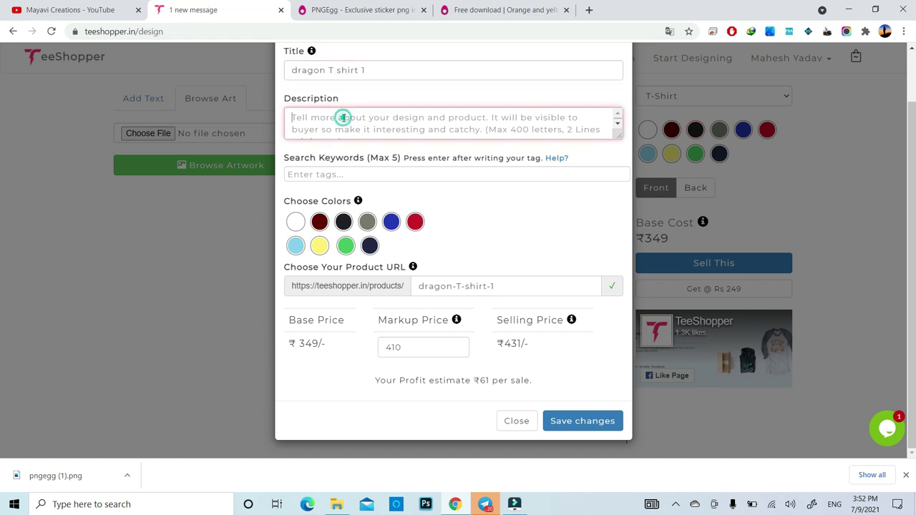
pyautogui.hotkey('ctrl', 'v')
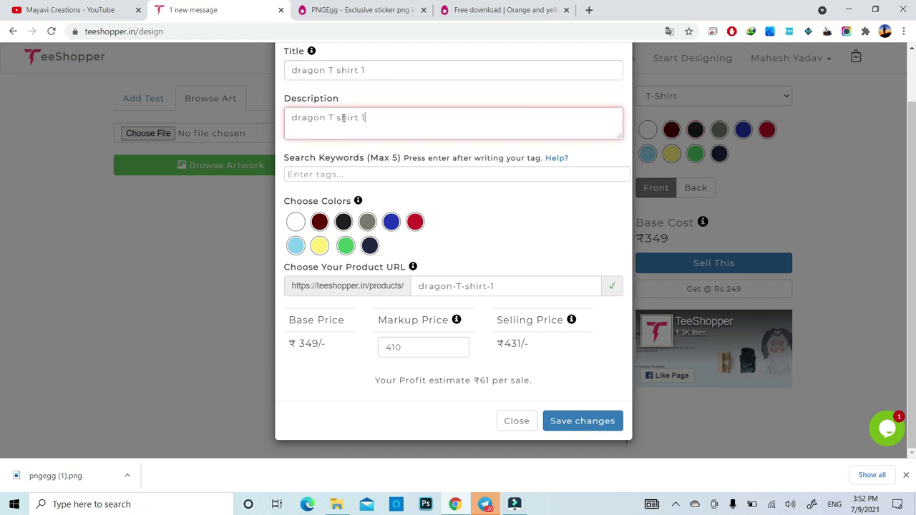
# Step: Add "dragon" as a search keyword for the product
pyautogui.click(353, 174)
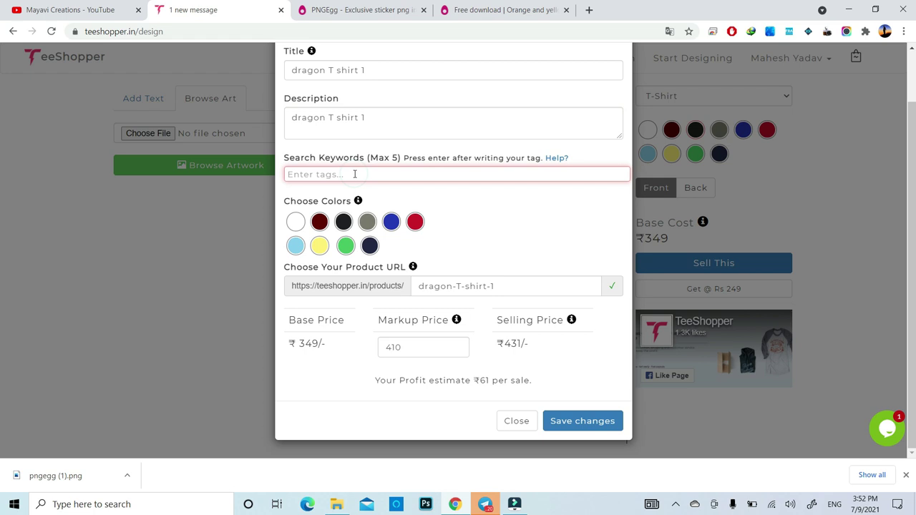
pyautogui.write('dragon')
pyautogui.press('Return')
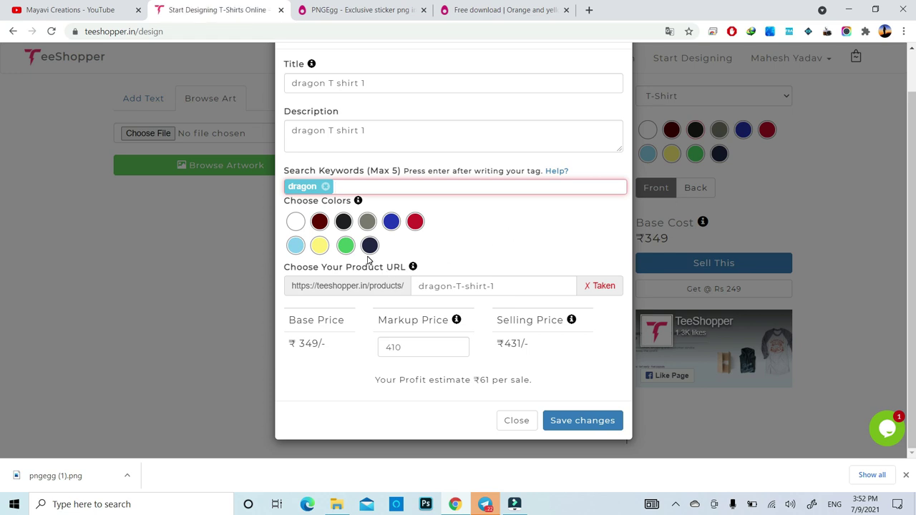
# Step: Offer the shirt in white, black and navy blue
pyautogui.click(295, 223)
pyautogui.press('Return')
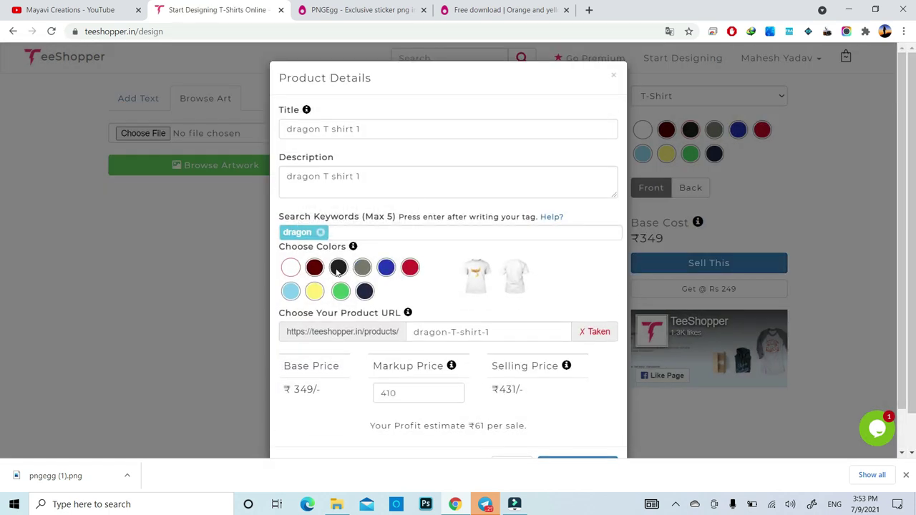
pyautogui.click(337, 268)
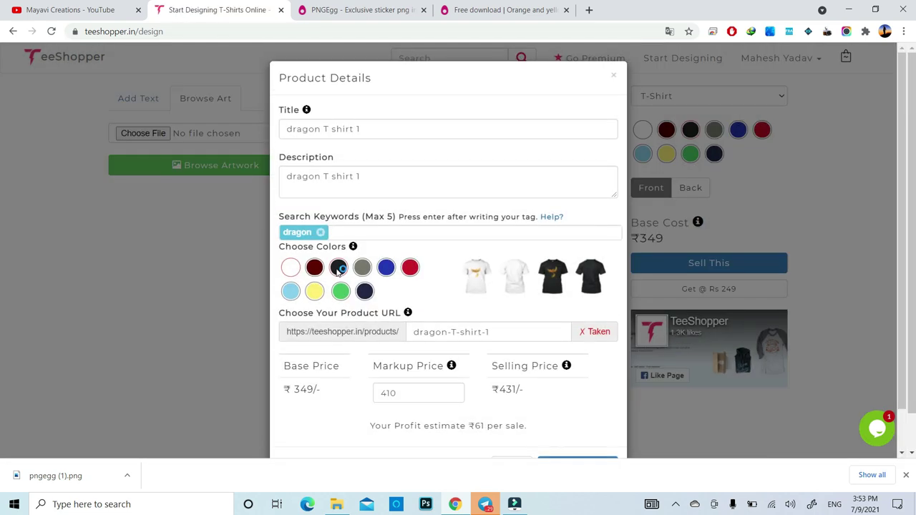
pyautogui.scroll(-1, 392, 328)
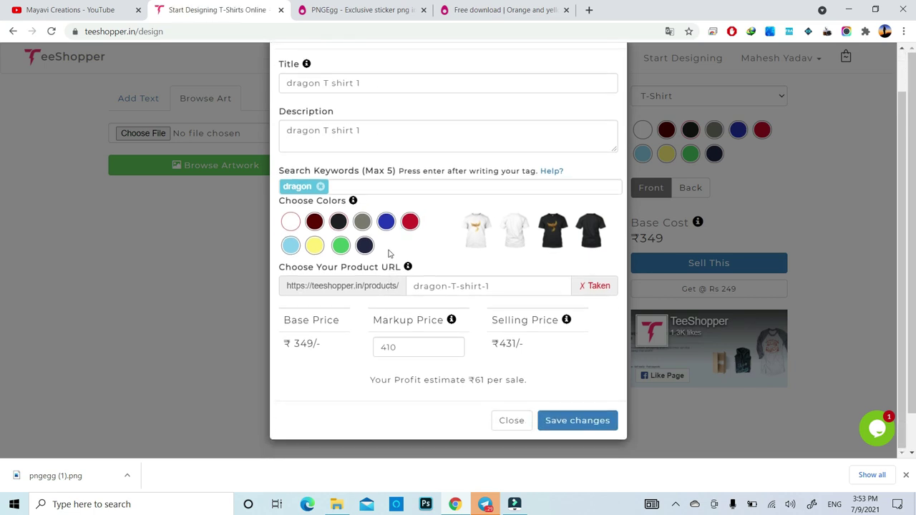
pyautogui.click(364, 246)
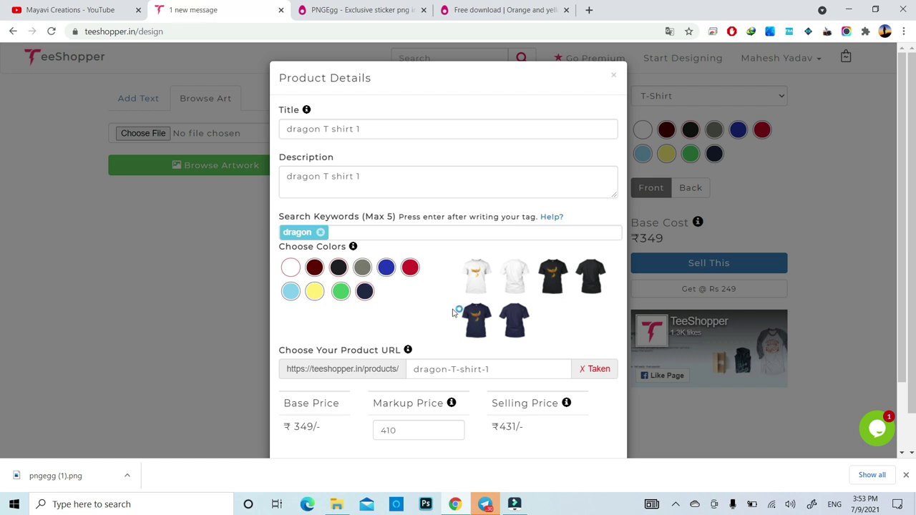
# Step: Change the product title to "dragon T shirt for u" to get an available product URL
pyautogui.scroll(-2, 456, 310)
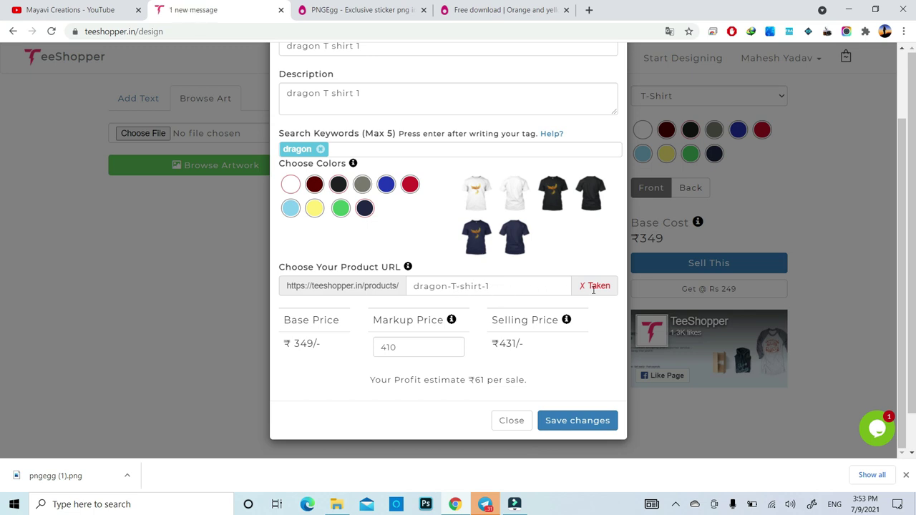
pyautogui.scroll(2, 542, 286)
pyautogui.click(383, 123)
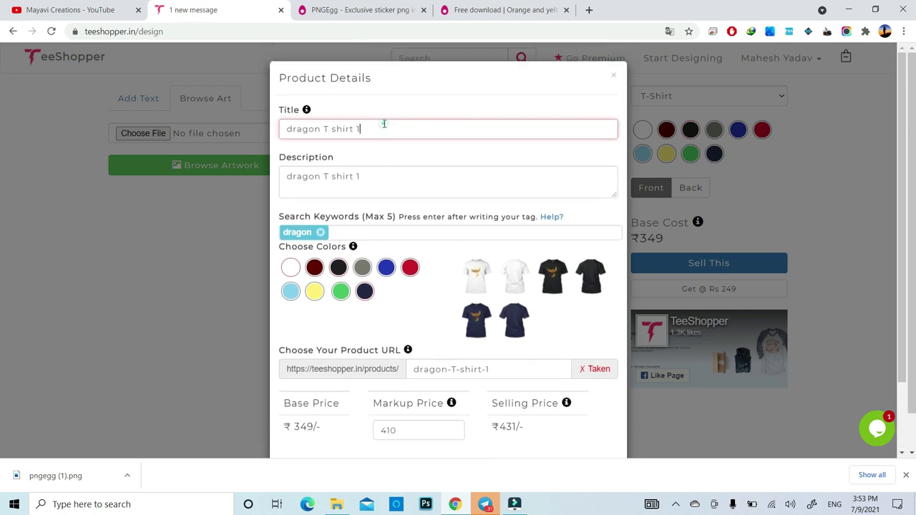
pyautogui.press('BackSpace')
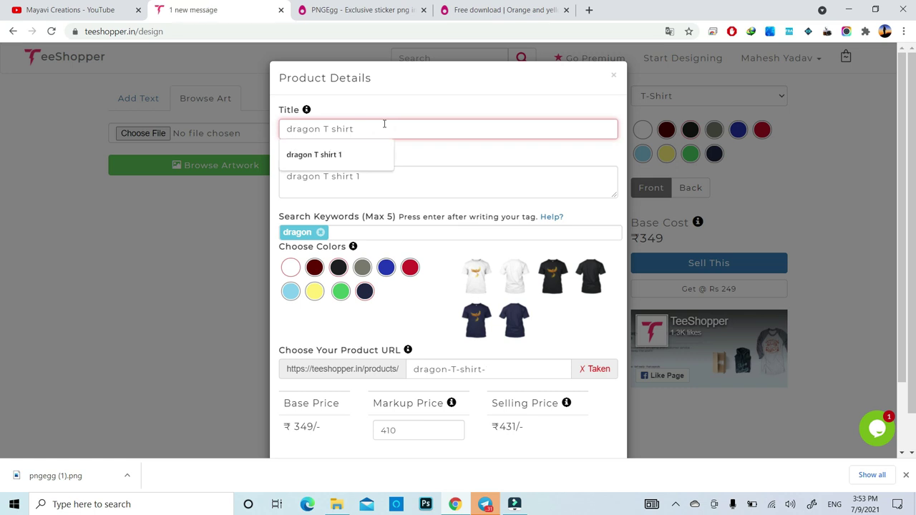
pyautogui.write('for u')
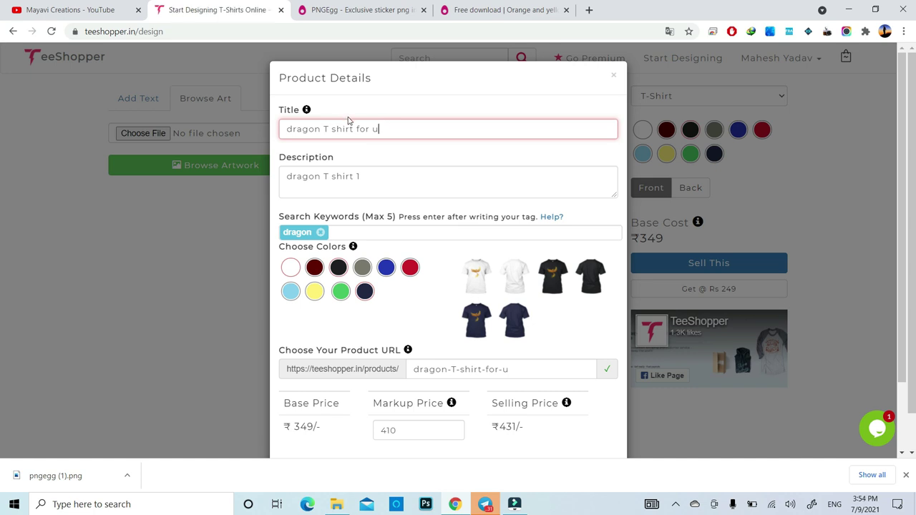
# Step: Save the product details and view the new shirt in the dashboard's product list
pyautogui.scroll(-2, 492, 343)
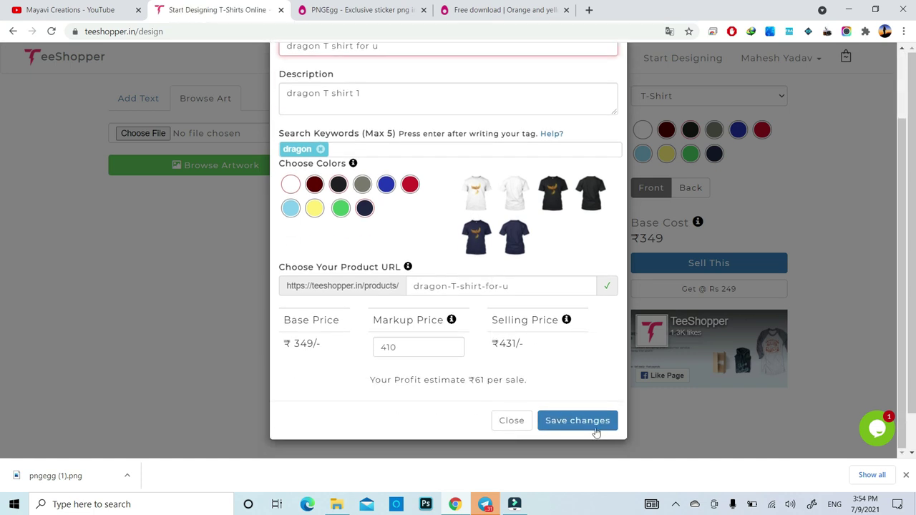
pyautogui.click(573, 422)
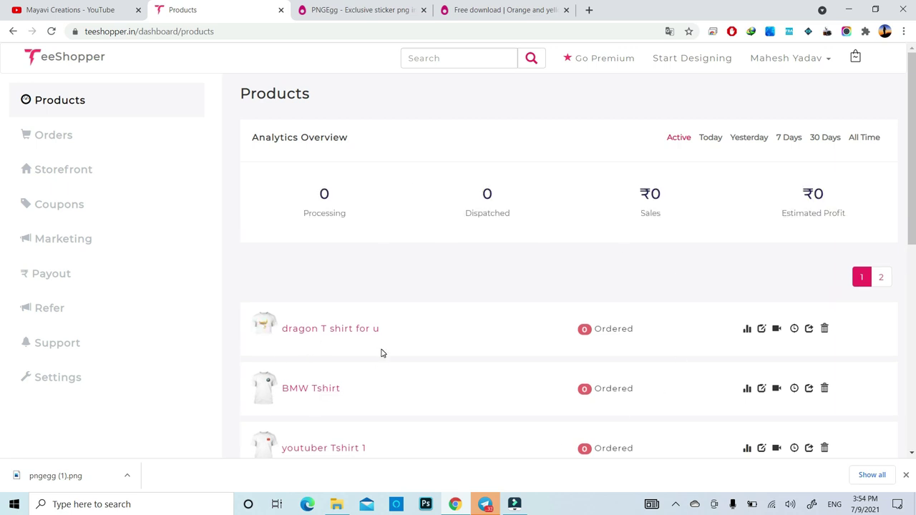
pyautogui.scroll(-1, 381, 352)
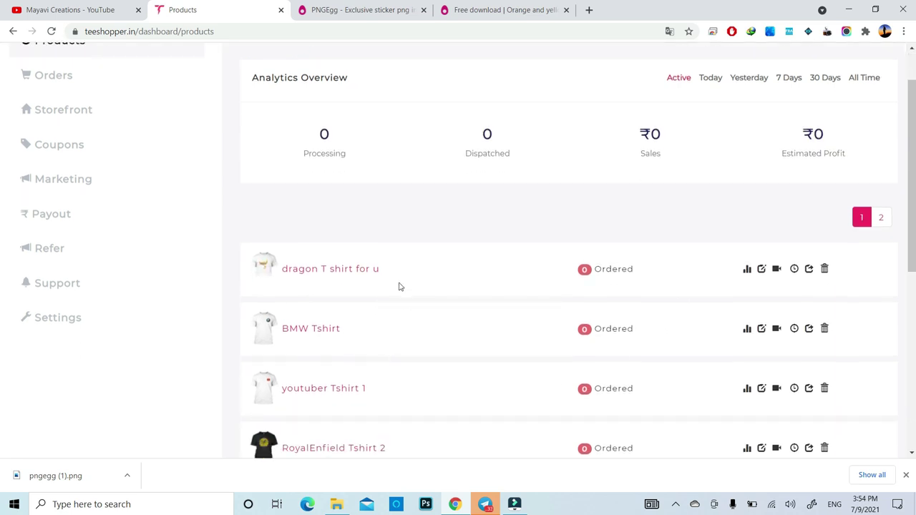
# Step: Open the "dragon T shirt for u" product page and view its web address and the shirt's back
pyautogui.click(345, 270)
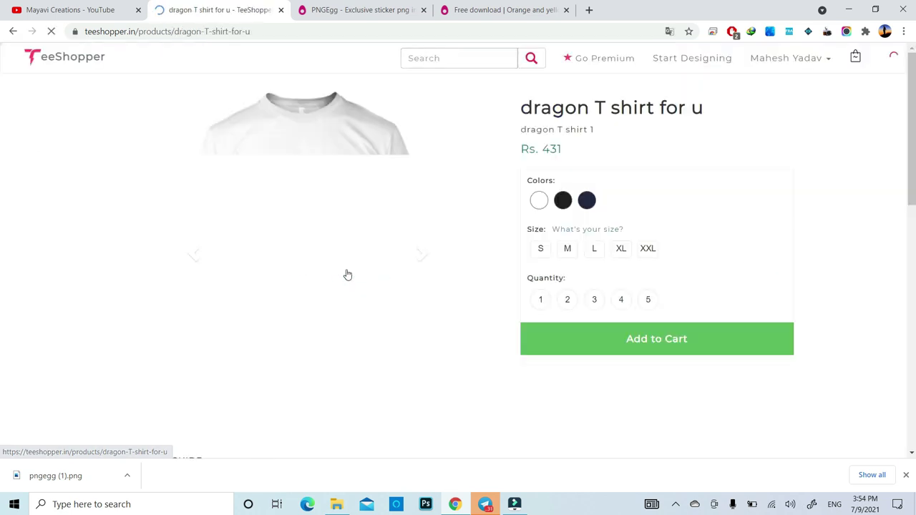
pyautogui.click(262, 31)
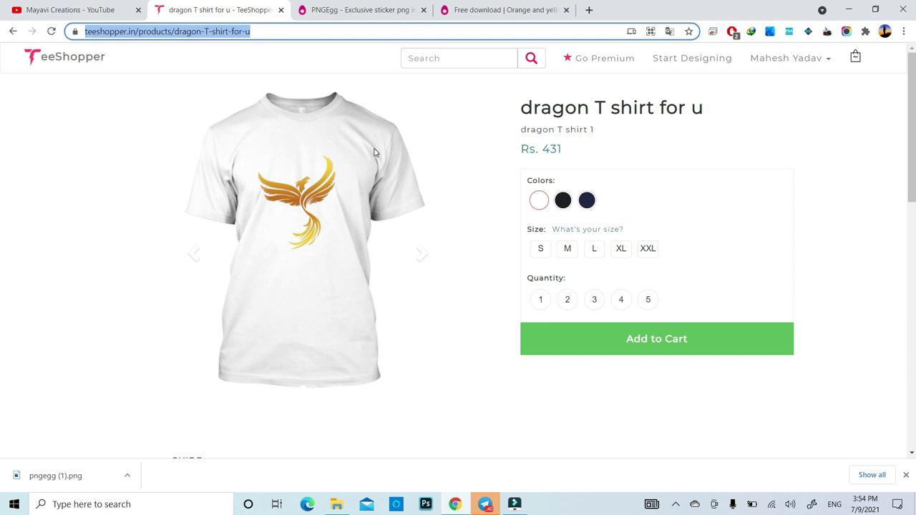
pyautogui.click(193, 253)
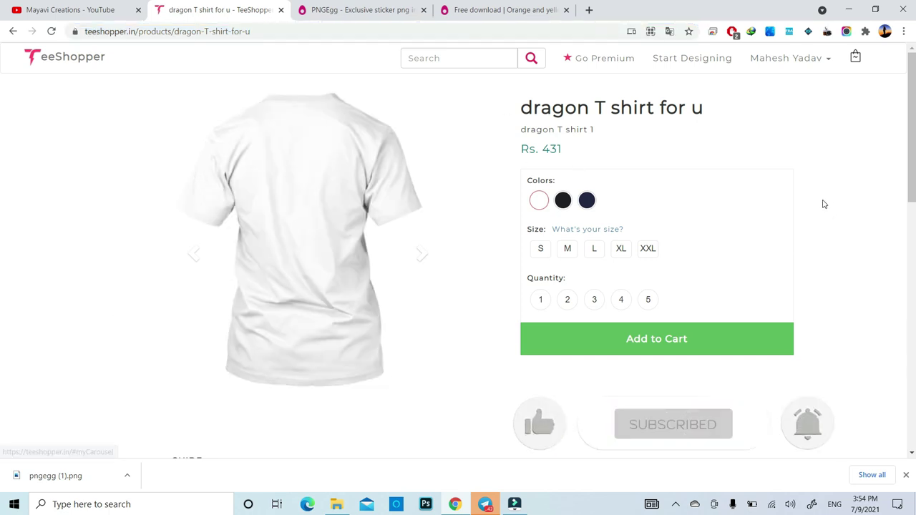
# Step: Open the MayaviCreations storefront for editing and check its store name and welcome text
pyautogui.click(829, 62)
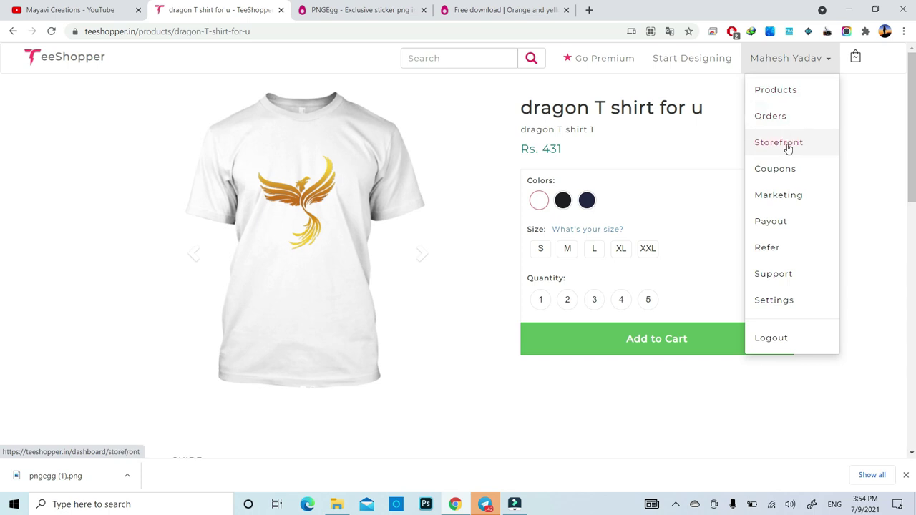
pyautogui.click(795, 145)
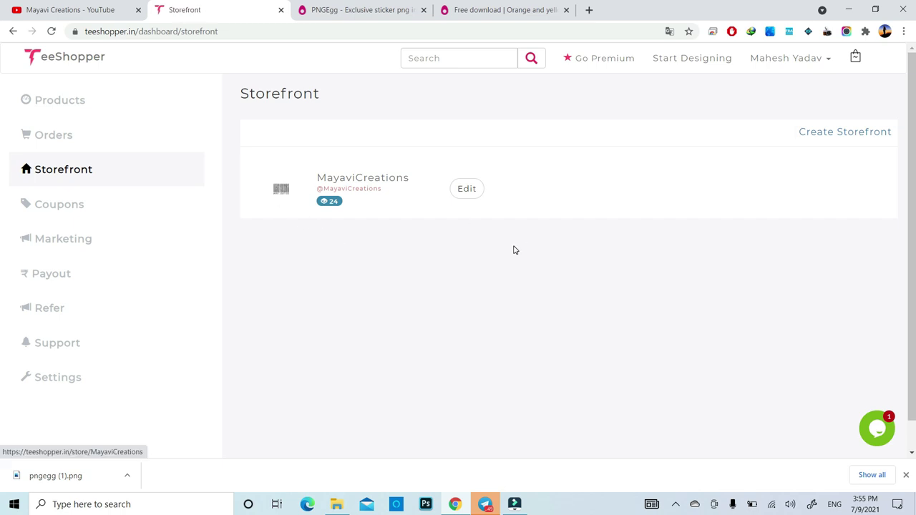
pyautogui.click(467, 189)
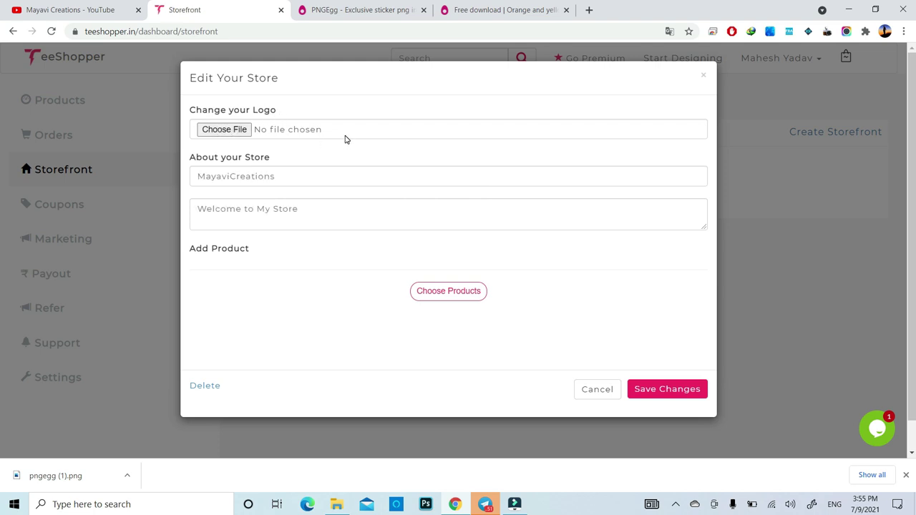
pyautogui.click(281, 176)
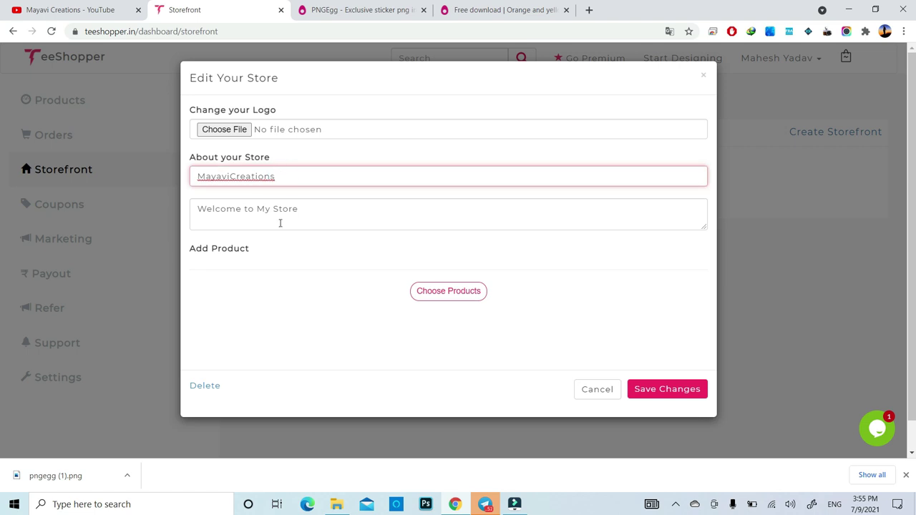
pyautogui.click(323, 209)
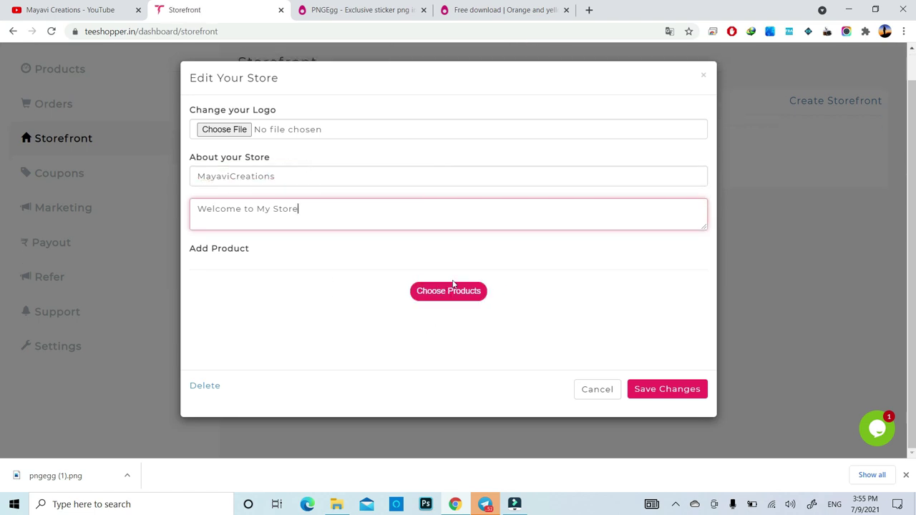
# Step: Add the dragon T-shirt to the storefront's chosen products and save the store changes
pyautogui.click(436, 290)
pyautogui.scroll(-3, 587, 291)
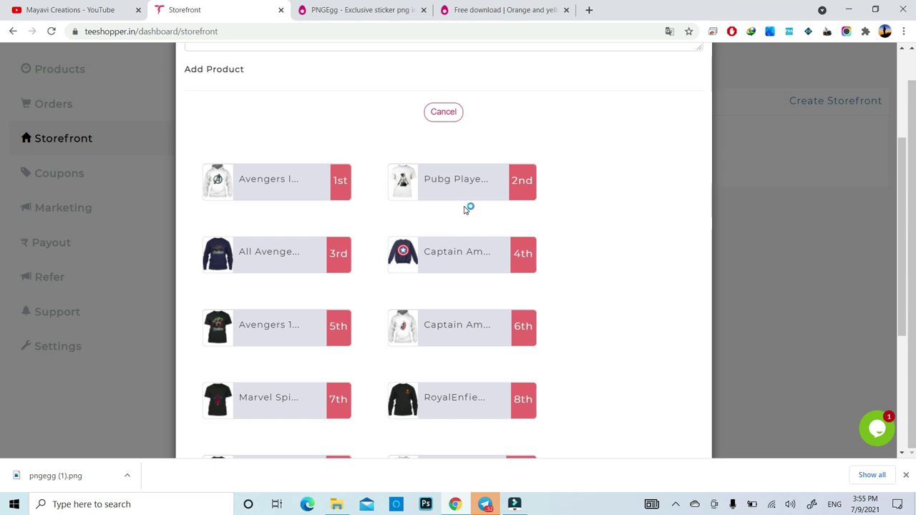
pyautogui.scroll(-3, 536, 247)
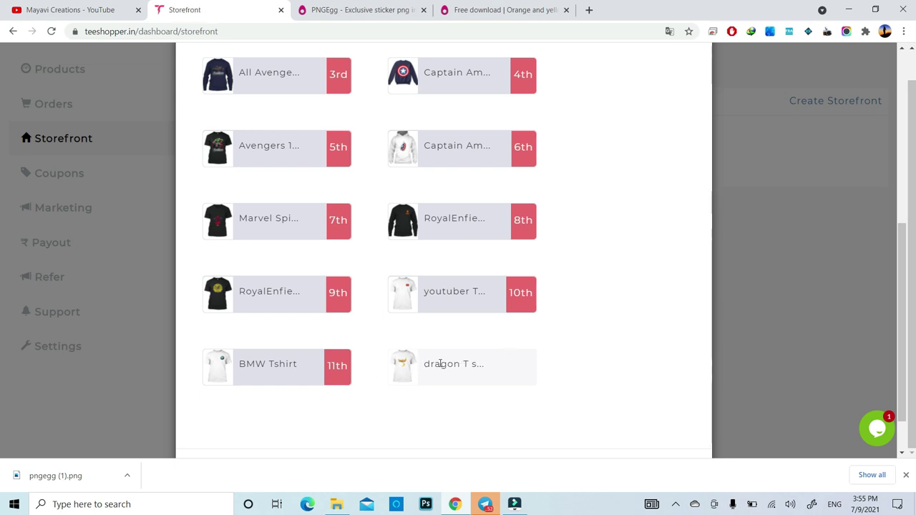
pyautogui.click(440, 364)
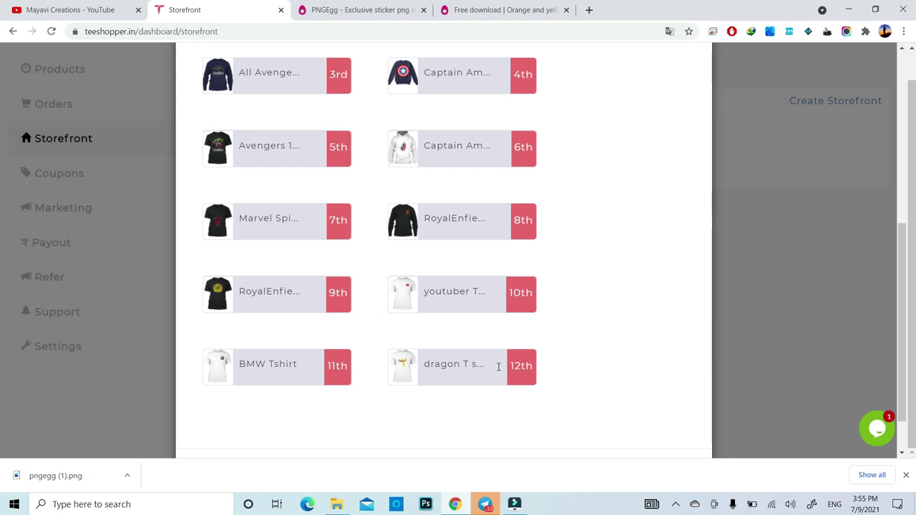
pyautogui.scroll(-1, 580, 340)
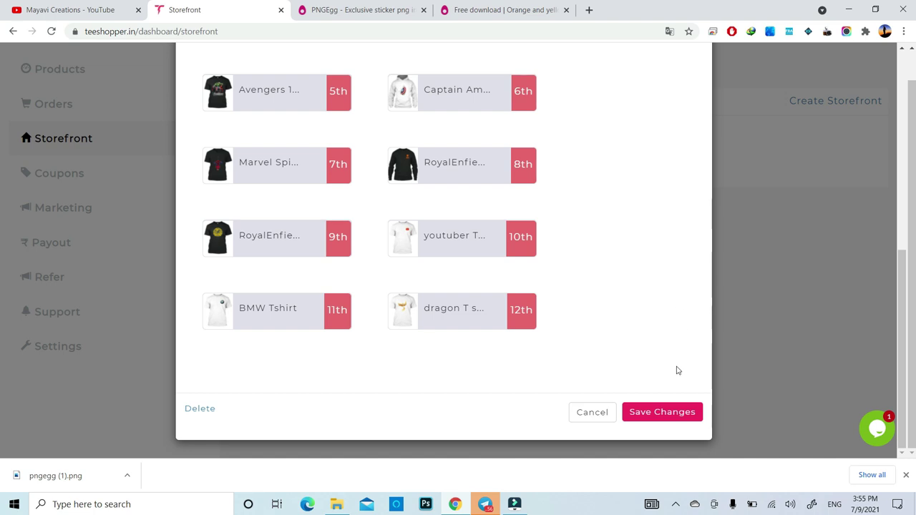
pyautogui.click(671, 415)
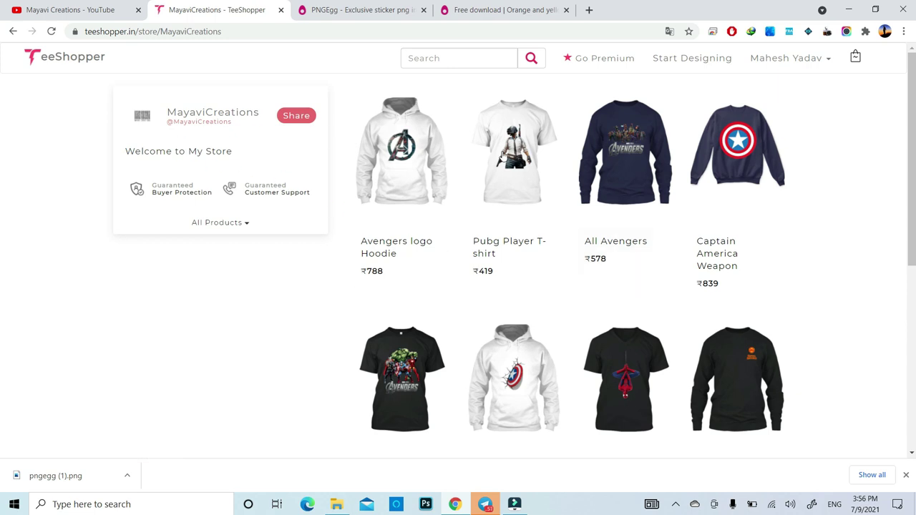
# Step: Examine the public MayaviCreations store page, including its web address and full product listing
pyautogui.scroll(-4, 622, 284)
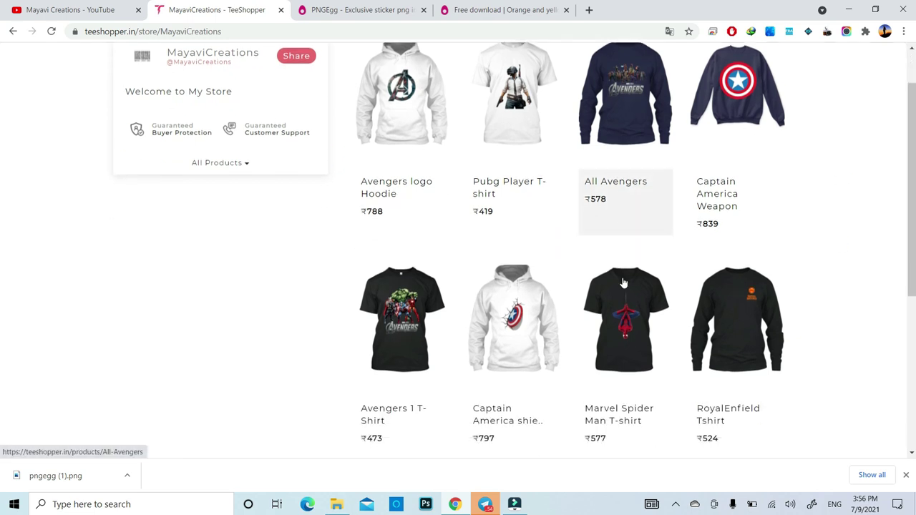
pyautogui.scroll(4, 647, 327)
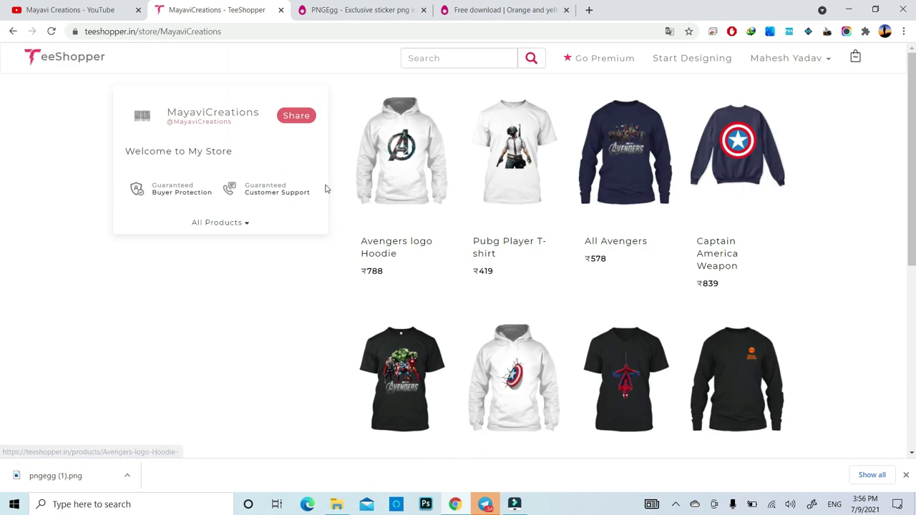
pyautogui.click(231, 31)
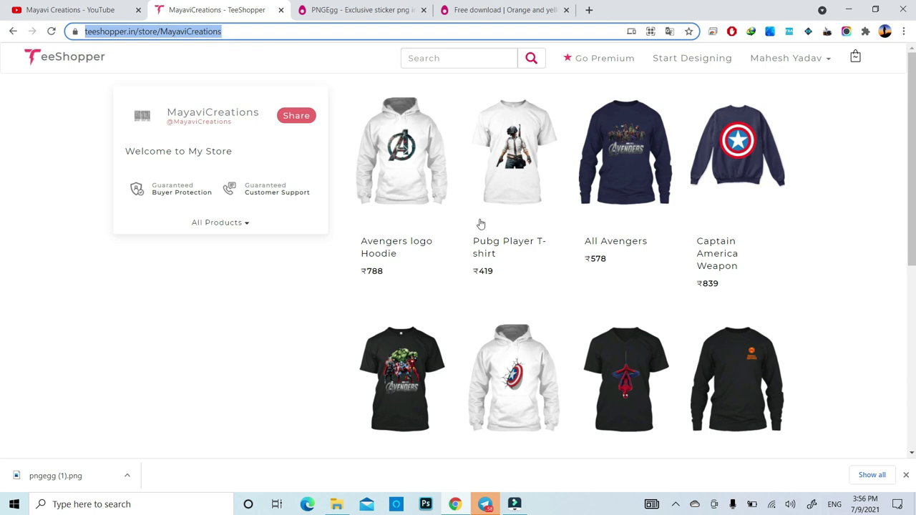
pyautogui.scroll(-4, 689, 229)
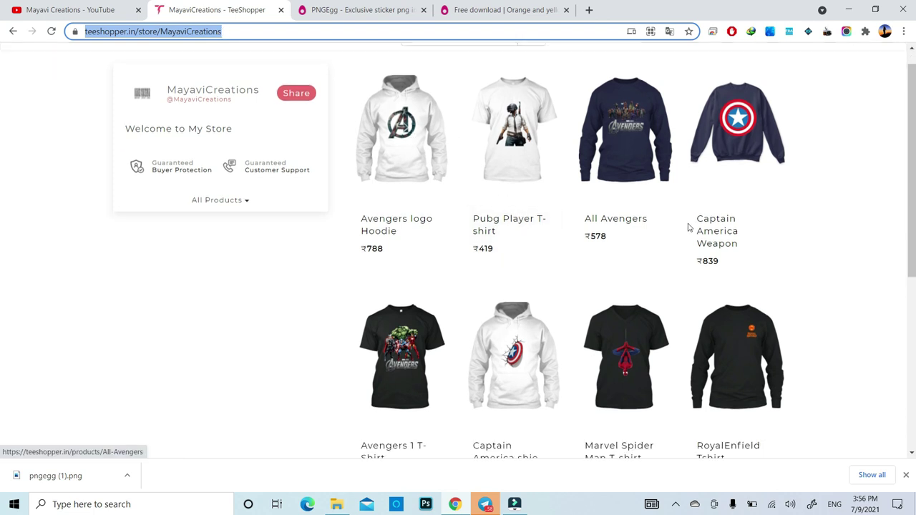
pyautogui.scroll(-1, 654, 322)
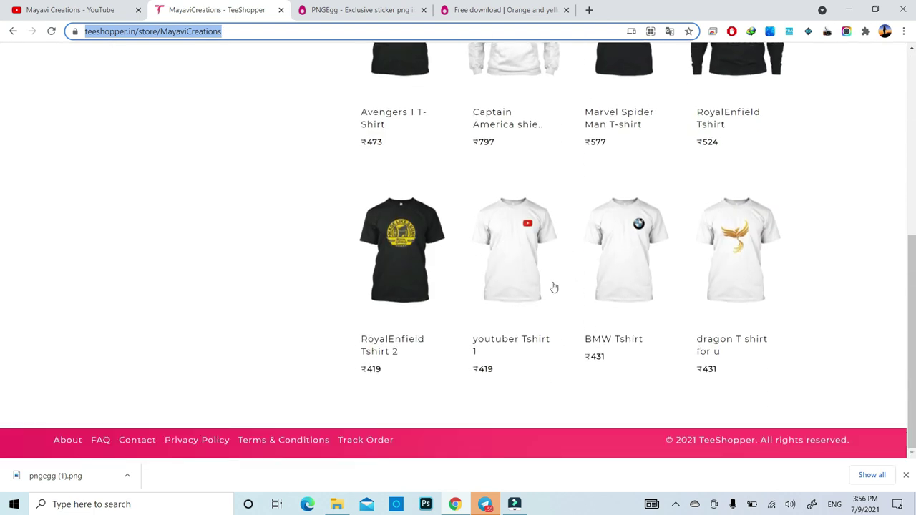
pyautogui.scroll(5, 552, 288)
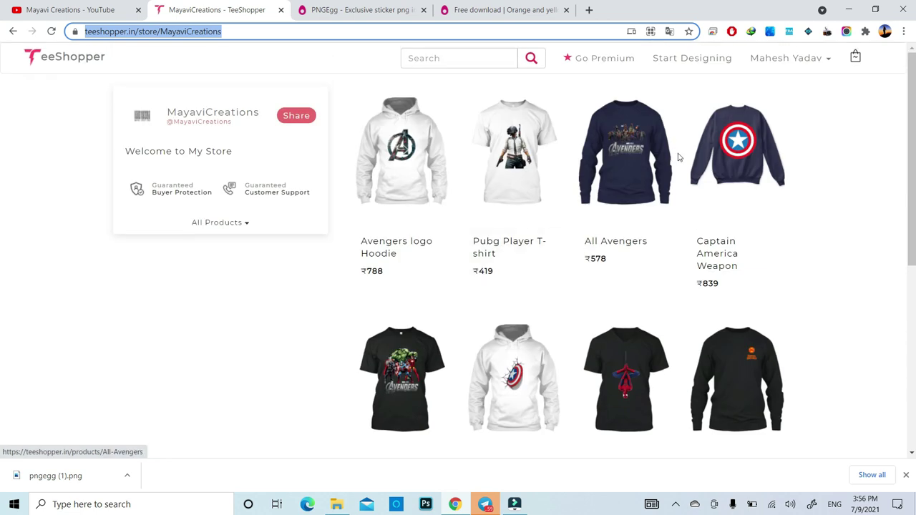
# Step: Open the Captain America shield Hoodie from the store and select size L with a quantity of 1
pyautogui.click(508, 372)
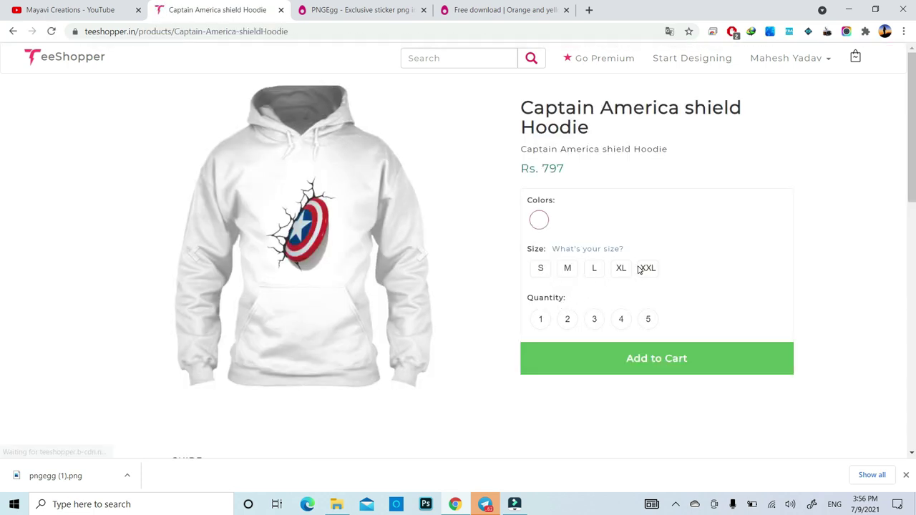
pyautogui.click(570, 270)
pyautogui.click(597, 272)
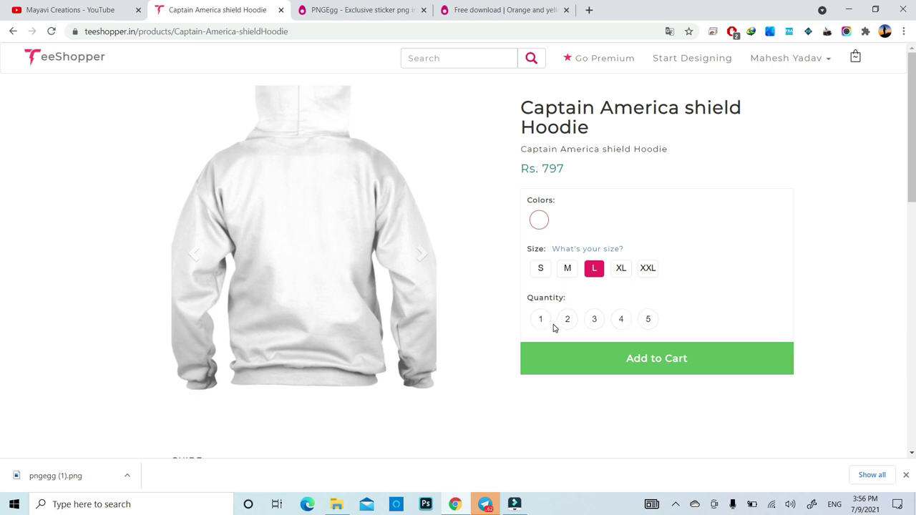
pyautogui.click(541, 319)
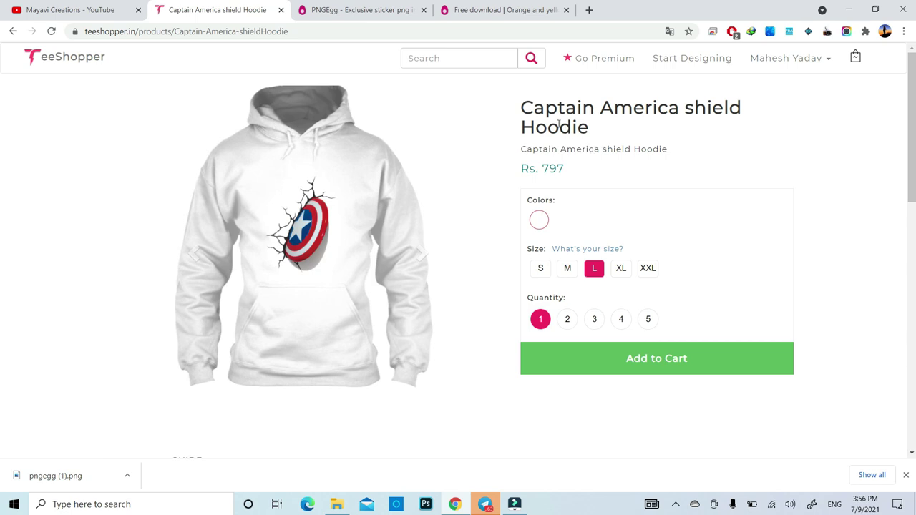
# Step: Return to the TeeShopper home page and look for the dragon T-shirt under "Made By Our Creators"
pyautogui.click(79, 60)
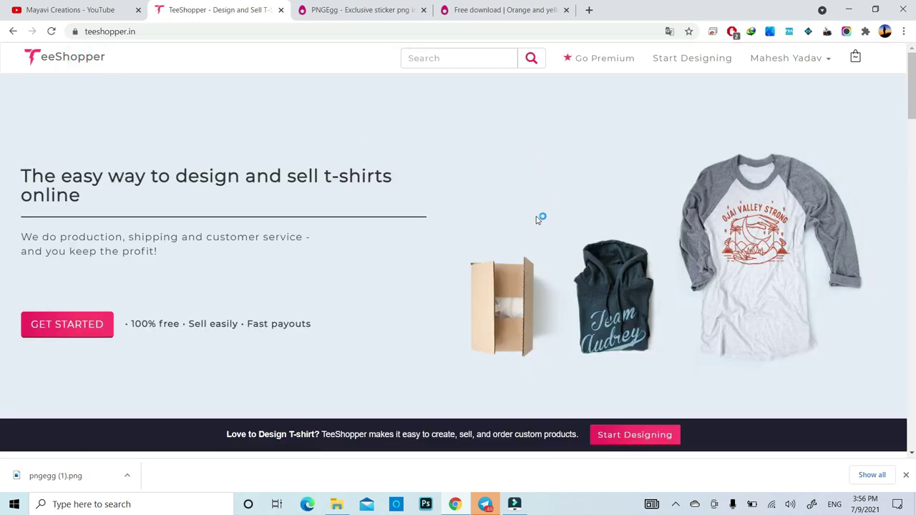
pyautogui.scroll(-6, 533, 229)
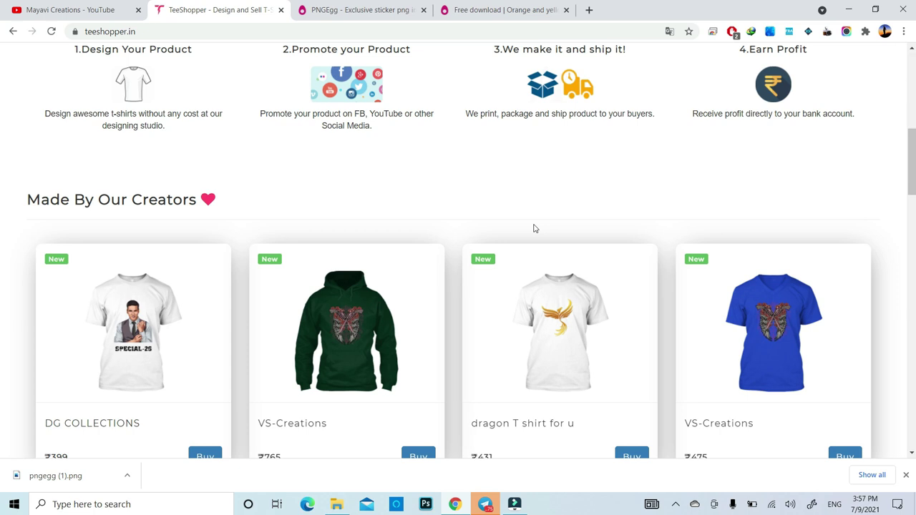
pyautogui.scroll(-2, 573, 258)
pyautogui.scroll(2, 582, 266)
pyautogui.scroll(-1, 596, 272)
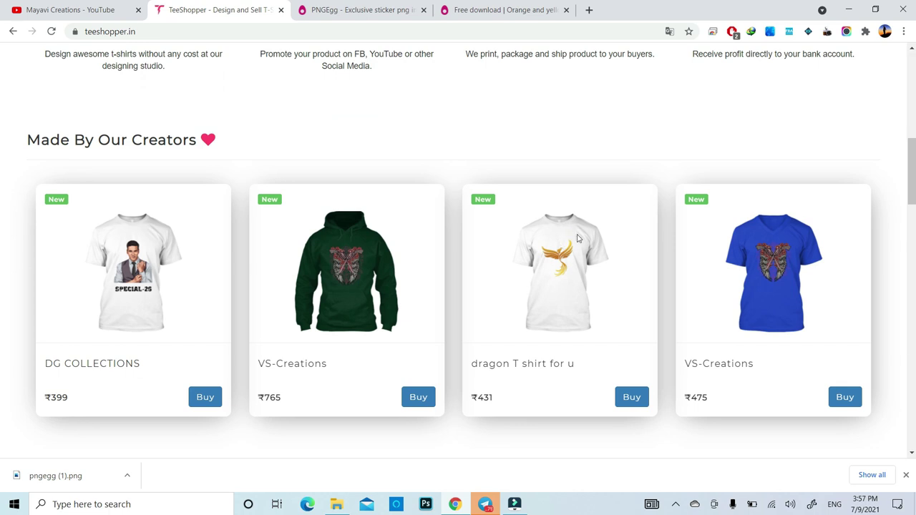